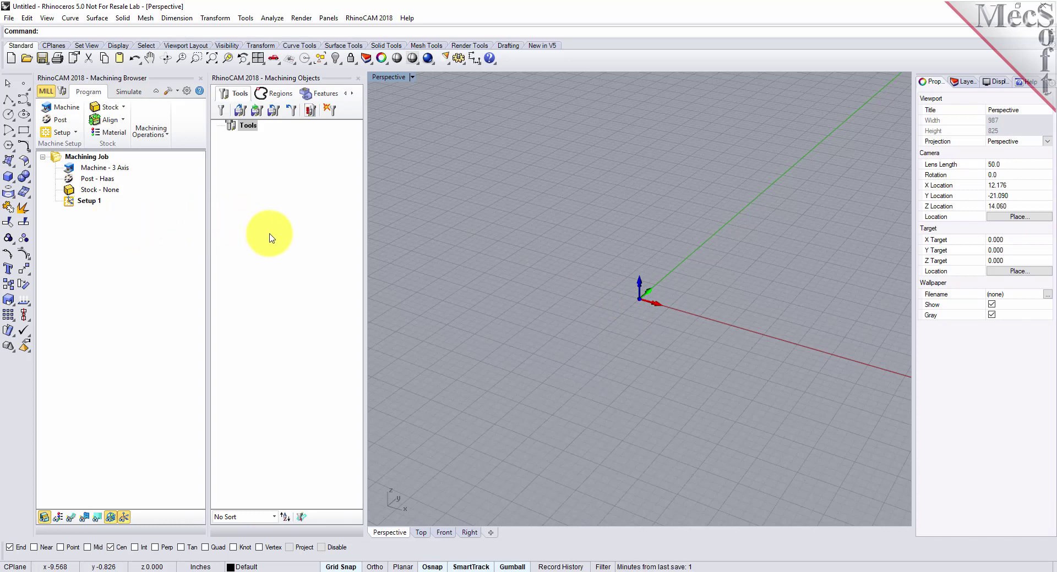
- Close the RhinoCAM 2018 Machining Objects panel
click(358, 77)
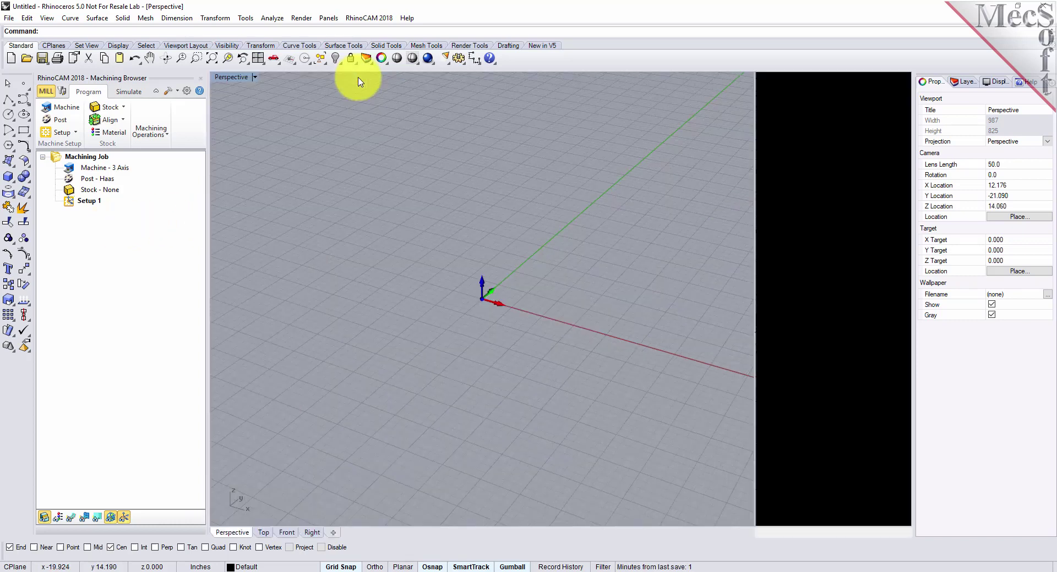
- Close the Machining Browser and launch the NEST module from the RhinoCAM 2018 menu
click(201, 79)
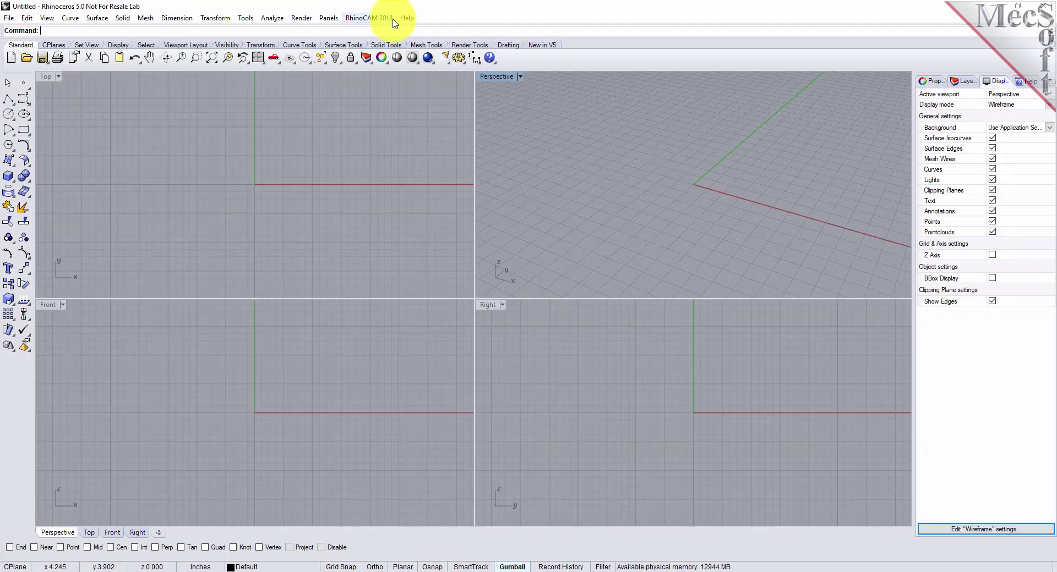
click(380, 18)
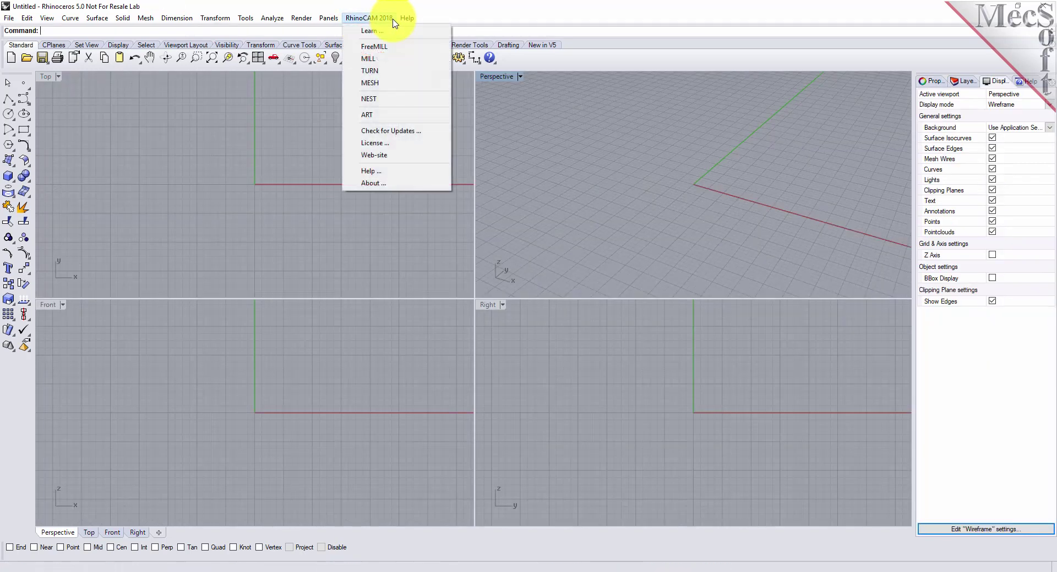
click(389, 100)
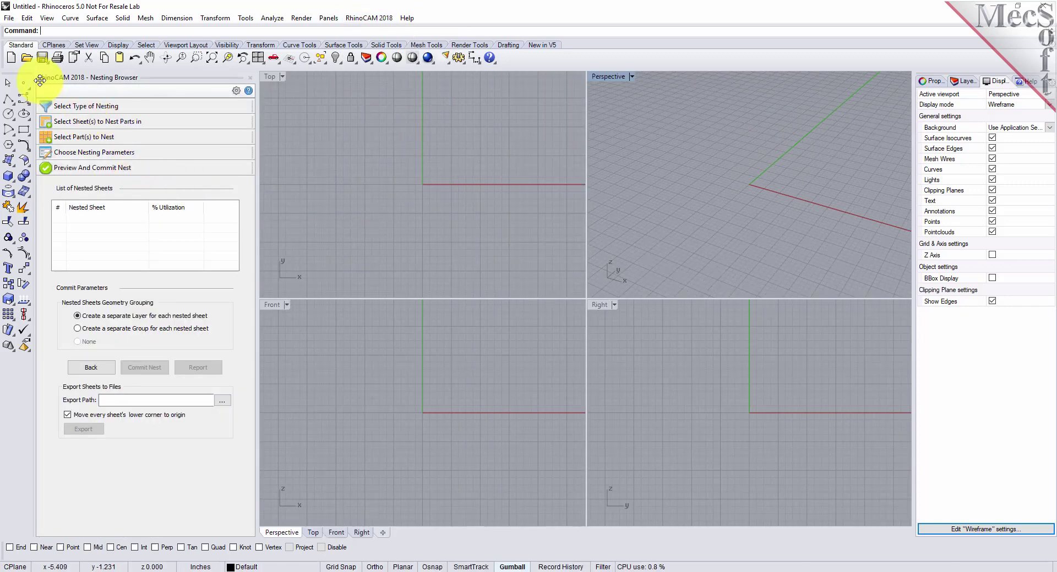
- Expand each Nesting Browser section, widen the panel, and return to Select Type of Nesting
click(135, 107)
click(110, 483)
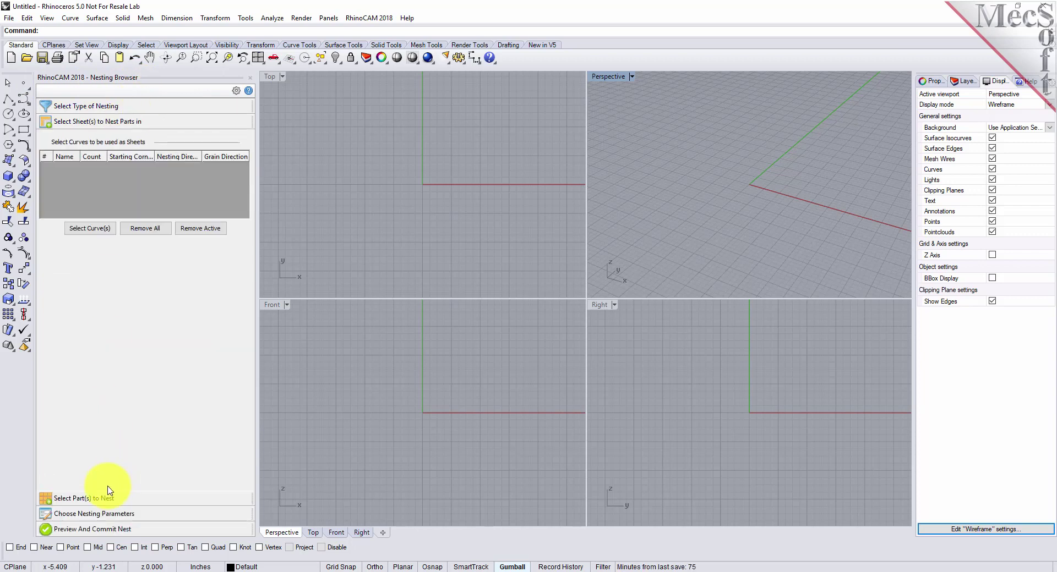
click(111, 499)
click(107, 514)
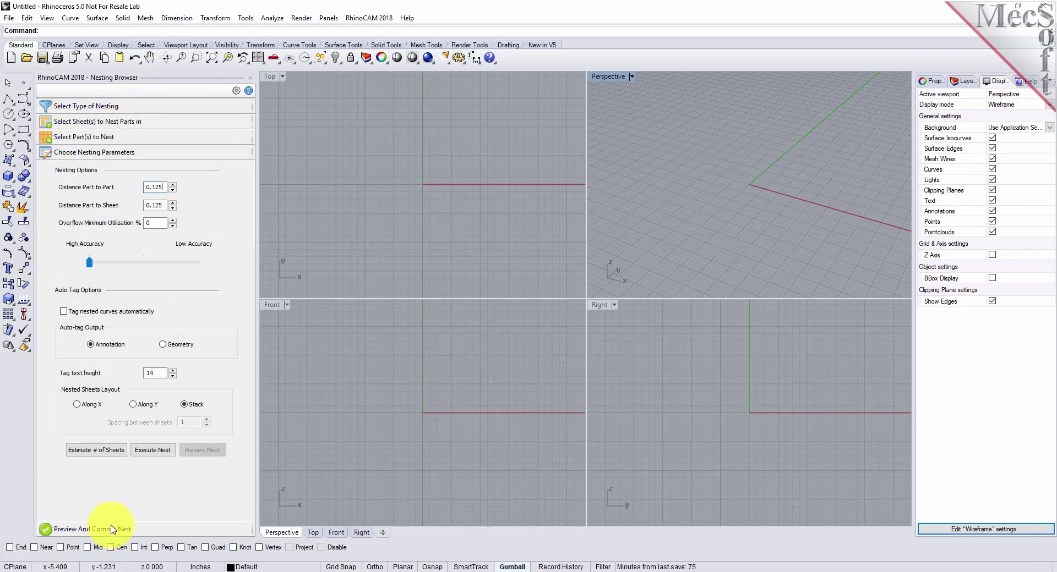
click(113, 529)
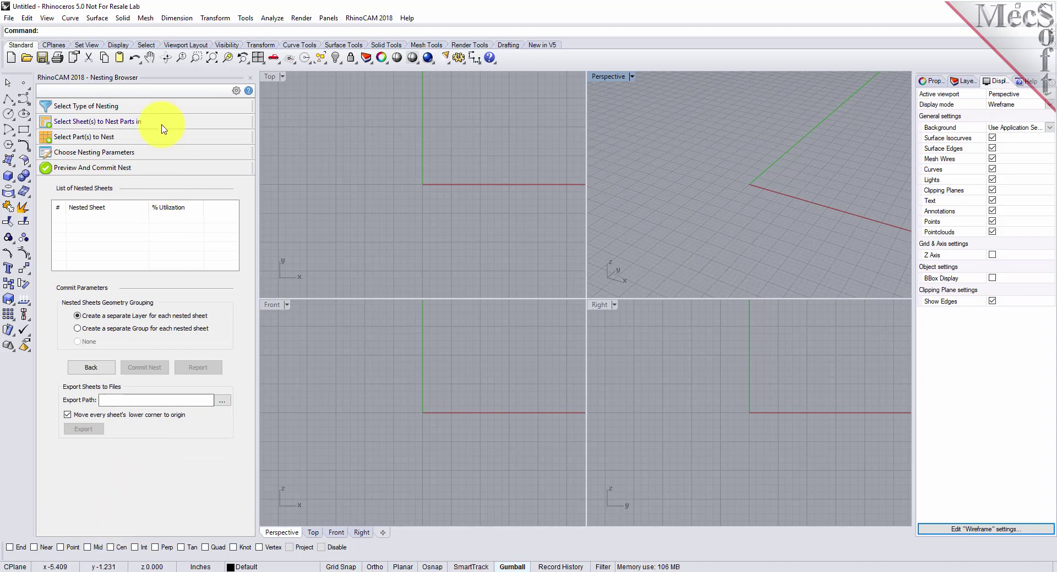
mouse_move(256, 200)
mouse_down()
mouse_move(292, 200)
mouse_move(272, 202)
mouse_up()
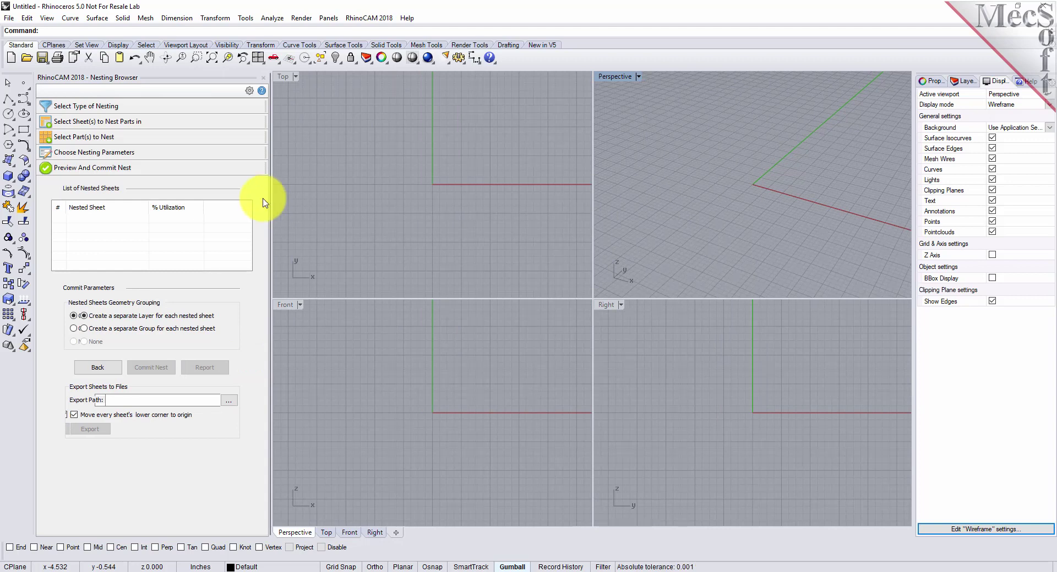
click(111, 106)
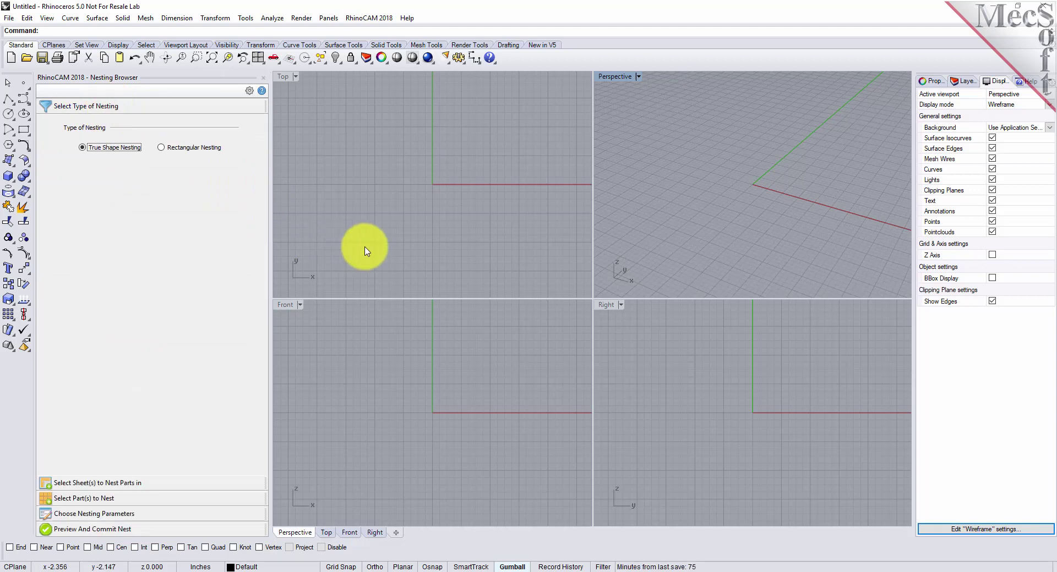
- Open RectangularNESTQuickStartTutorial.3dm from the QuickStart folder
click(27, 58)
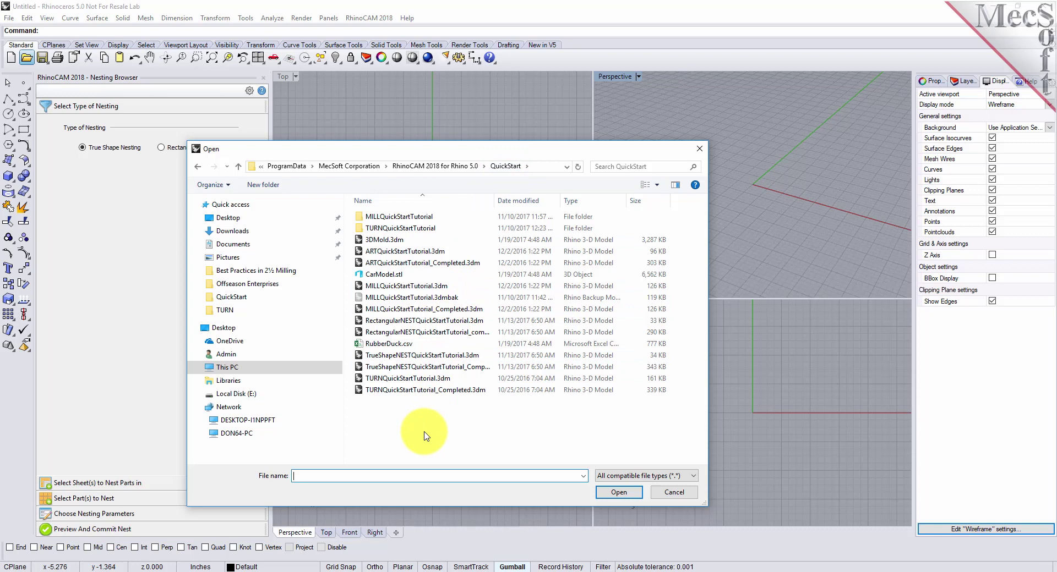
click(429, 322)
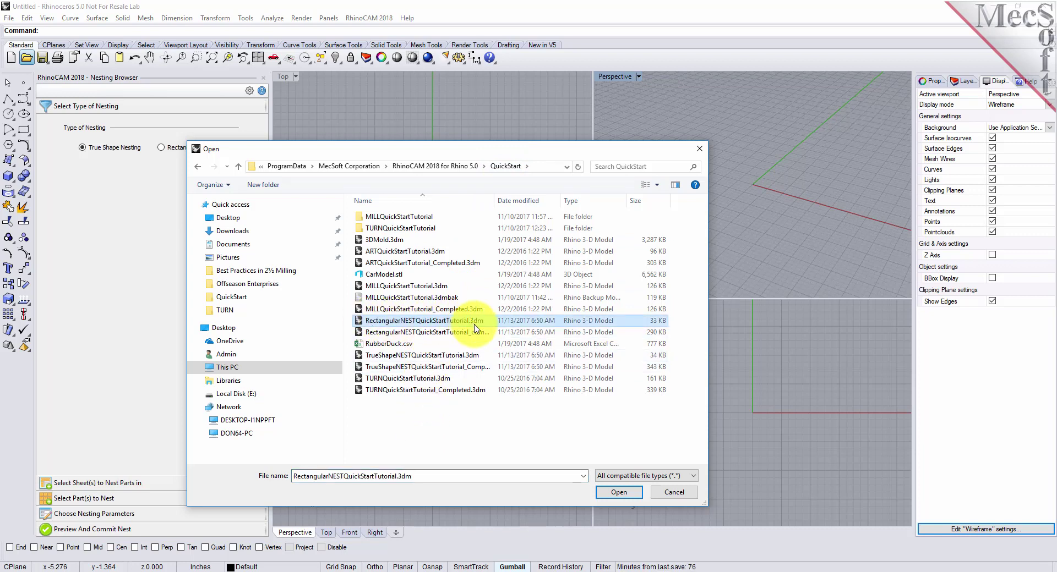
click(630, 499)
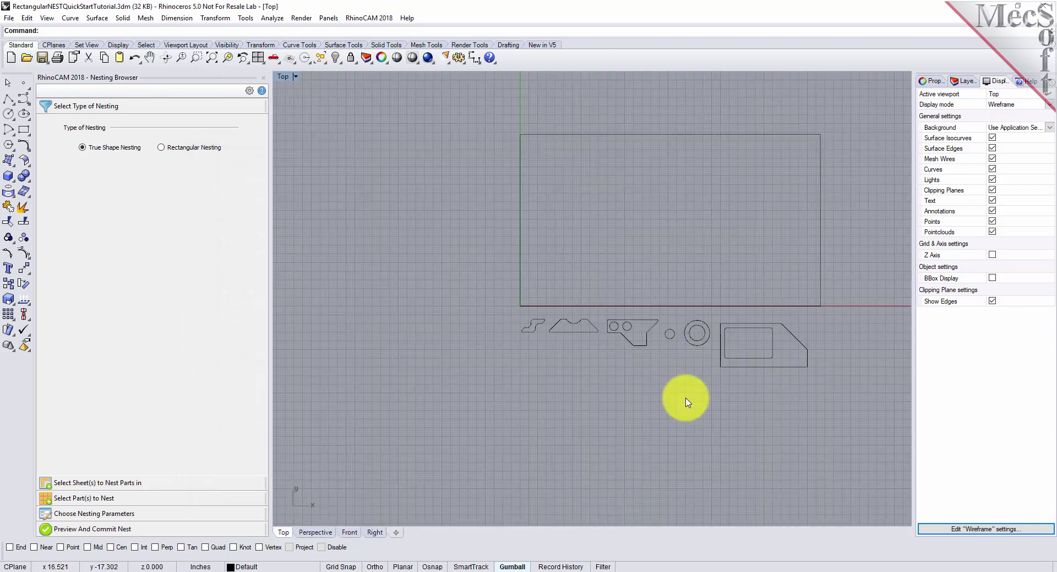
- Zoom extents so the Top view fits the sheet outline and the six parts
key(ctrl+shift+e)
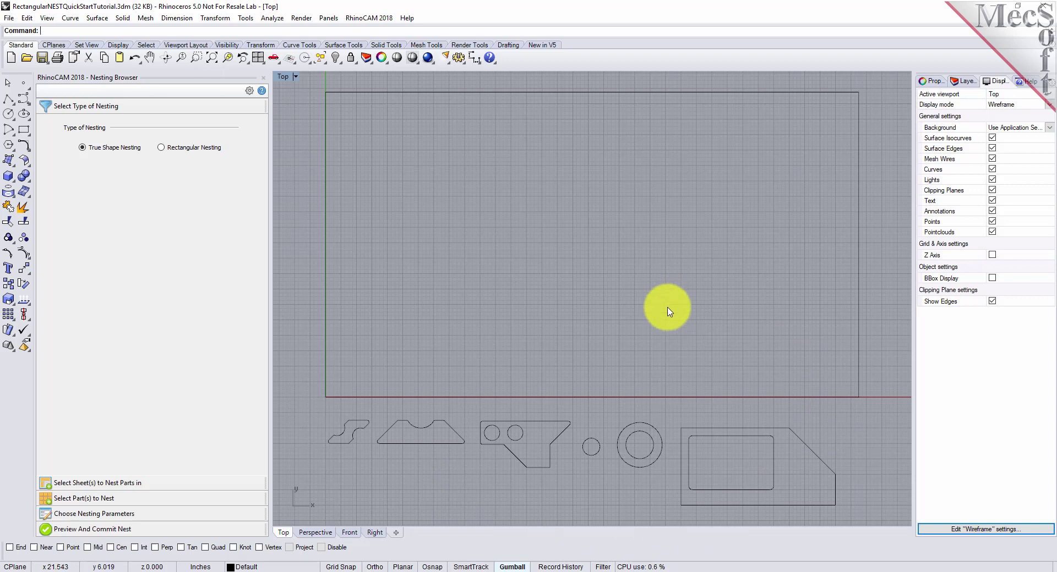
click(658, 92)
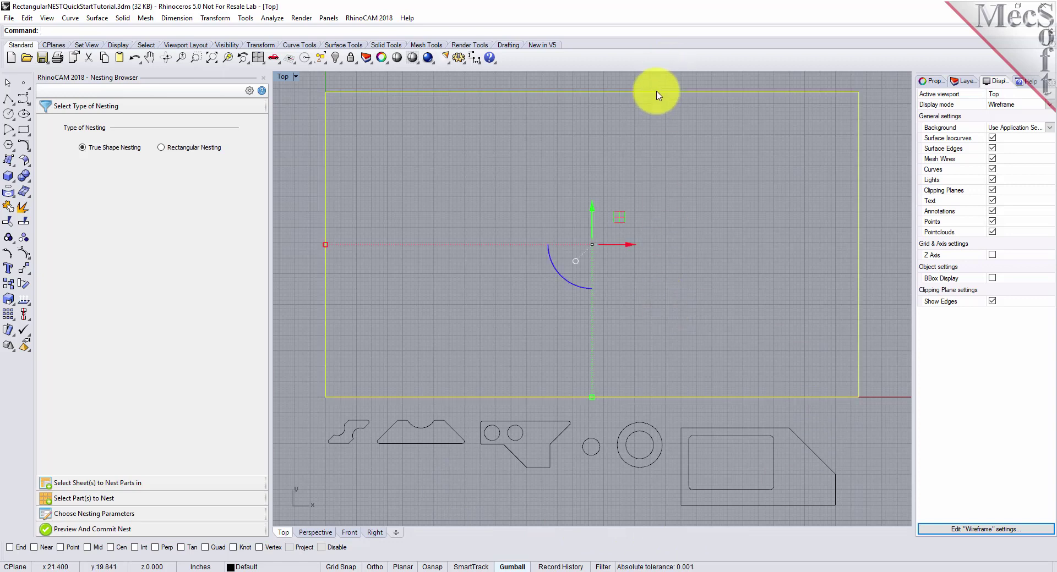
click(696, 246)
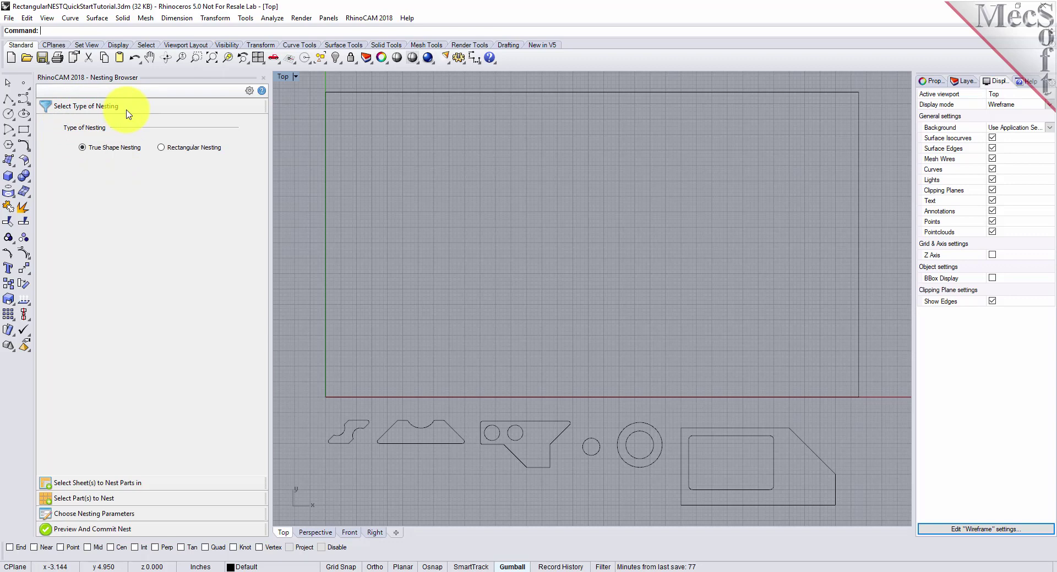
- Choose Rectangular Nesting under Select Type of Nesting
click(162, 150)
- Pick the large rectangle as Sheet 1 and set its count to 2
click(113, 483)
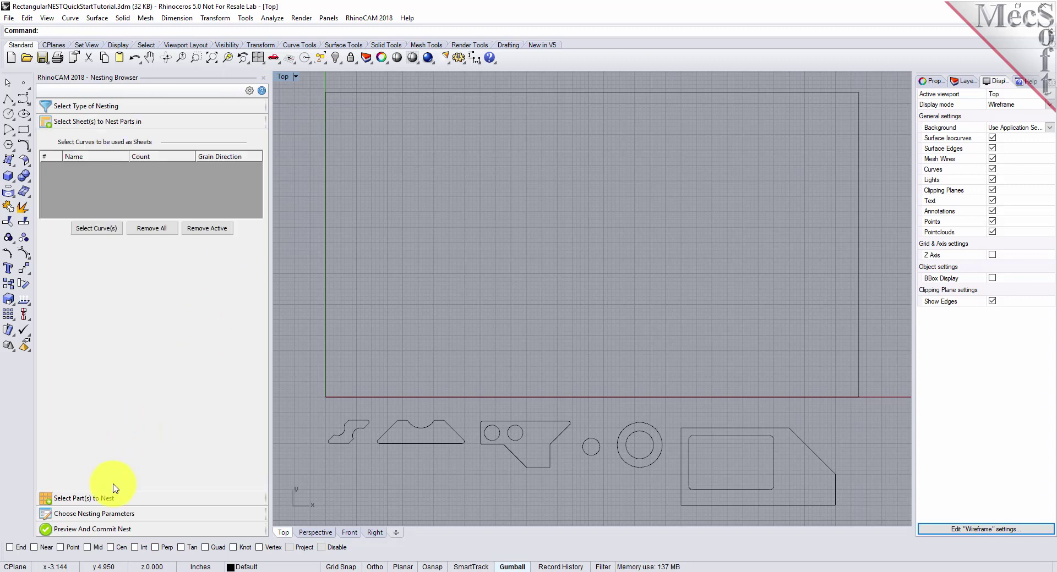
click(99, 229)
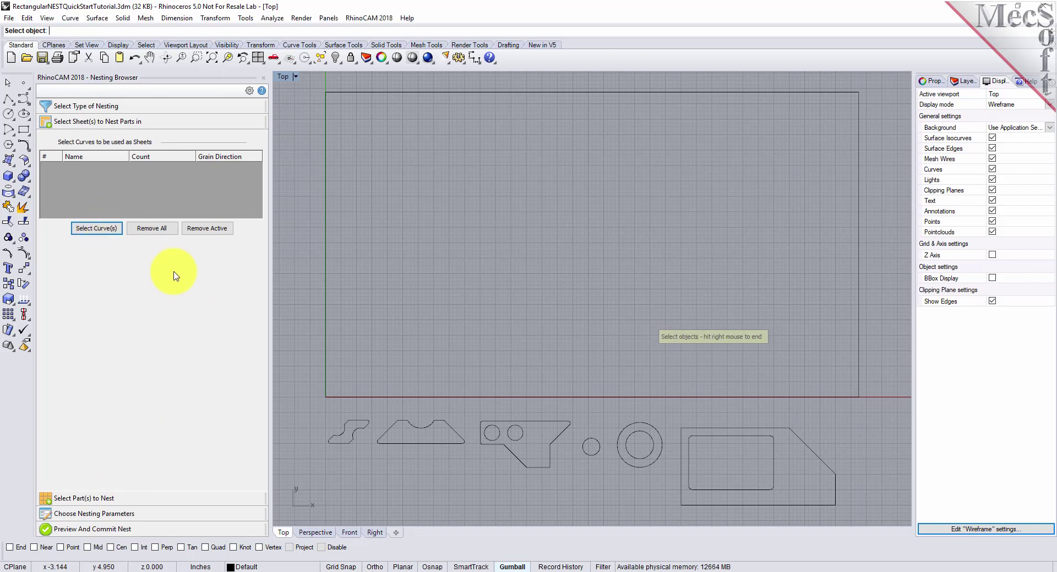
click(507, 93)
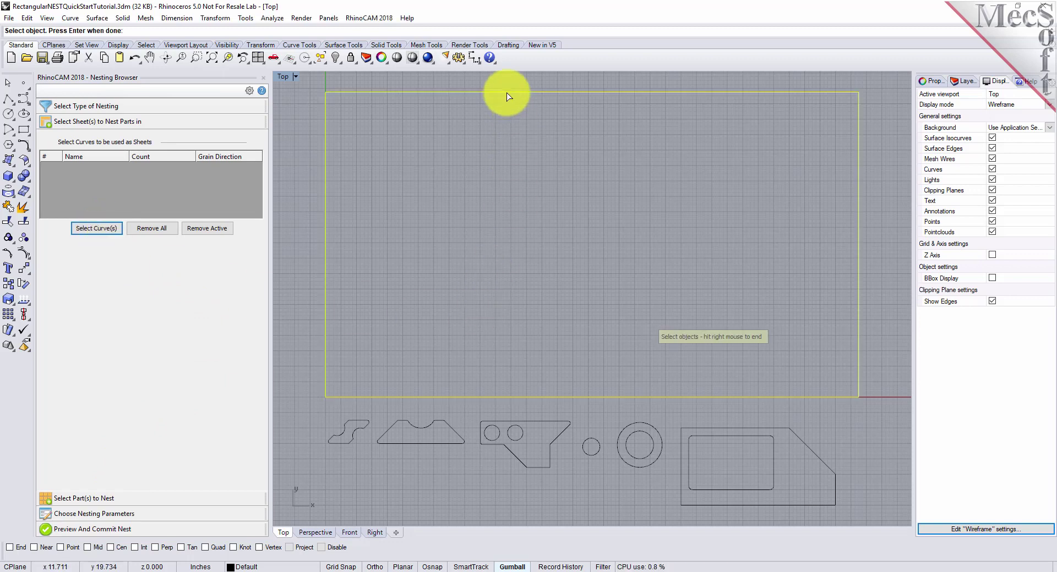
right_click(514, 220)
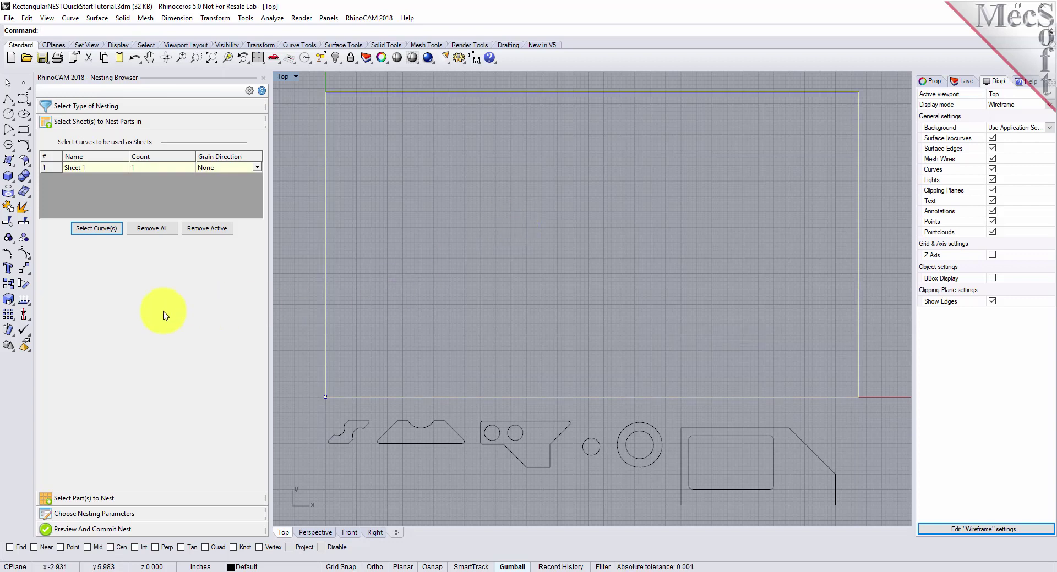
click(55, 172)
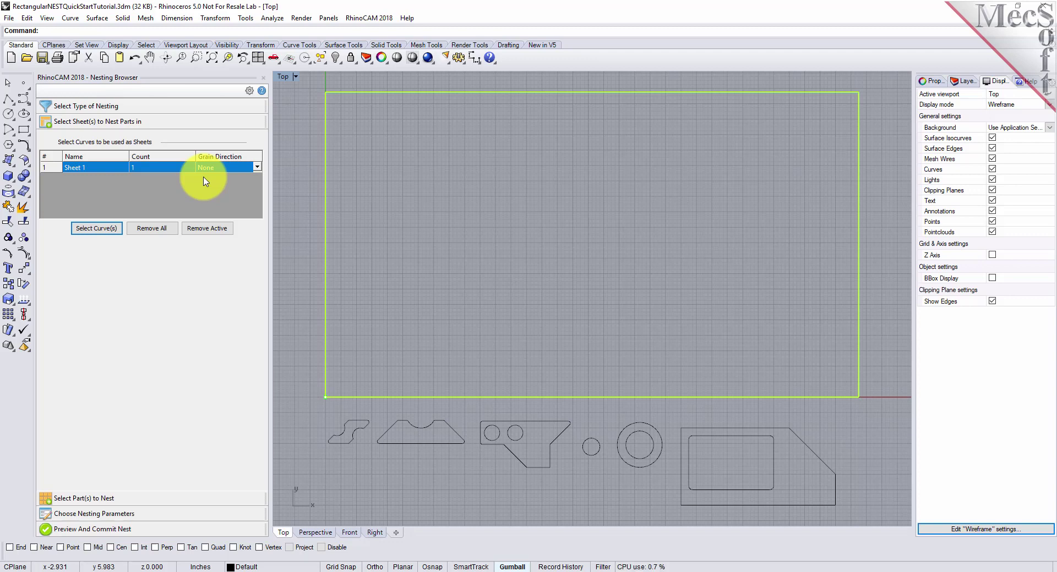
click(148, 171)
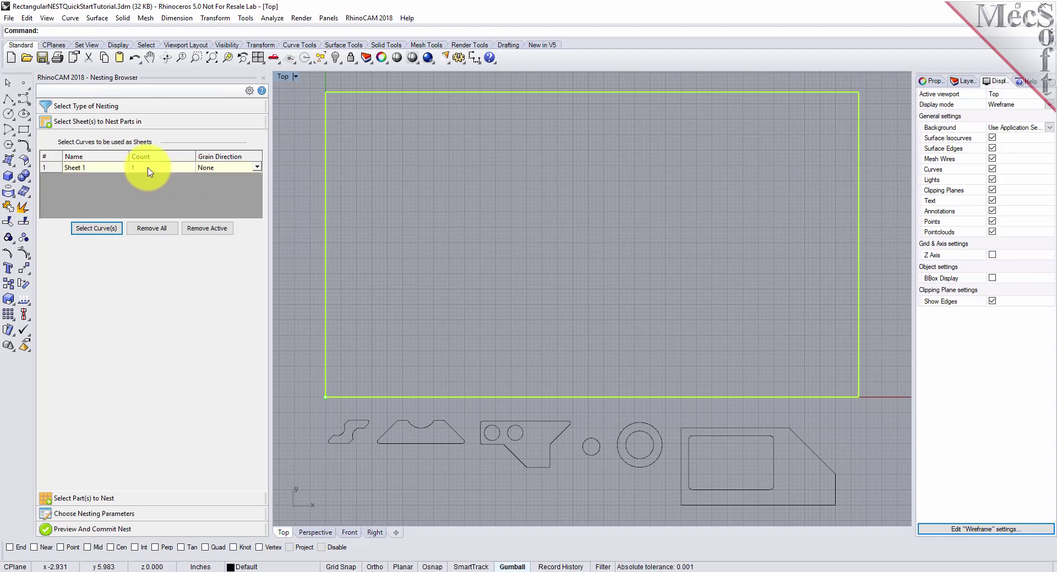
click(147, 170)
text(2)
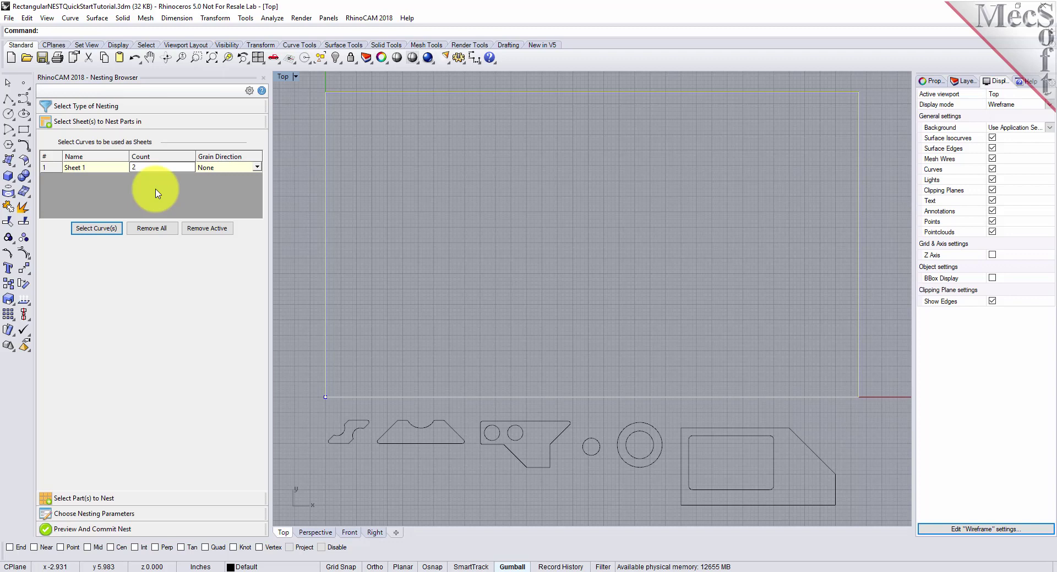
- Window-select all part curves below the sheet and add them as nesting parts
click(124, 502)
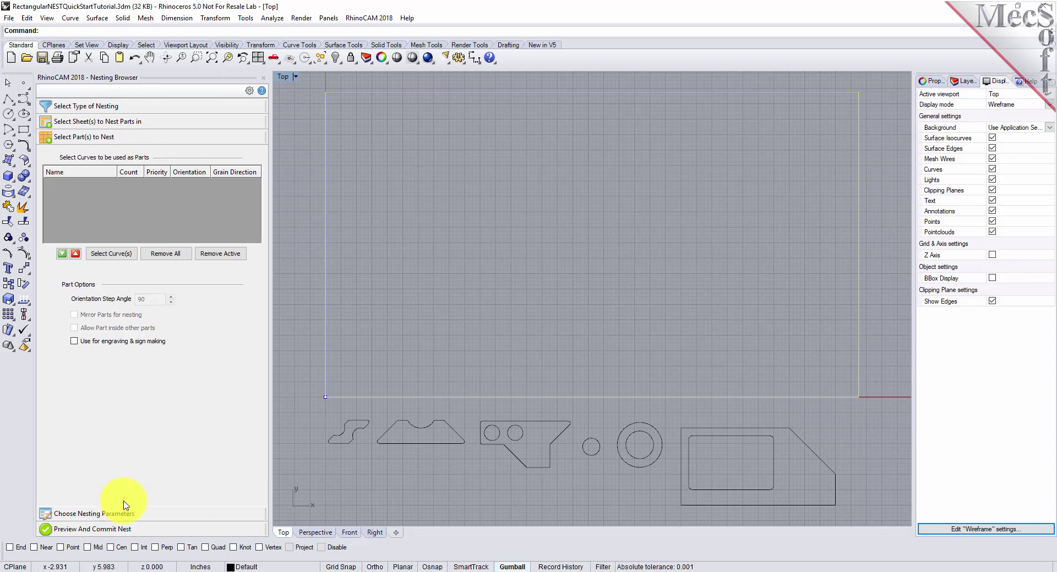
click(111, 255)
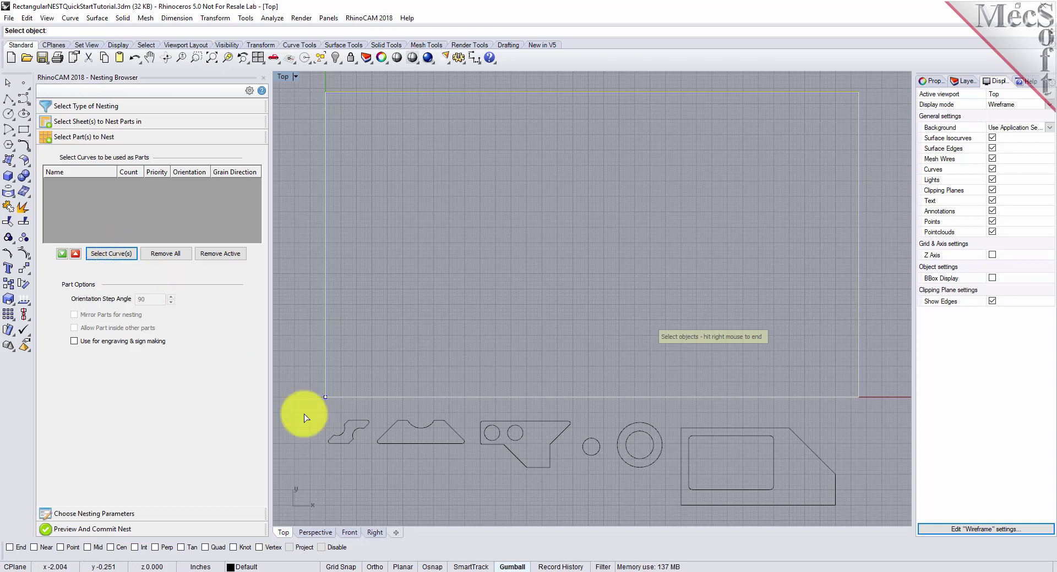
drag(314, 510, 874, 412)
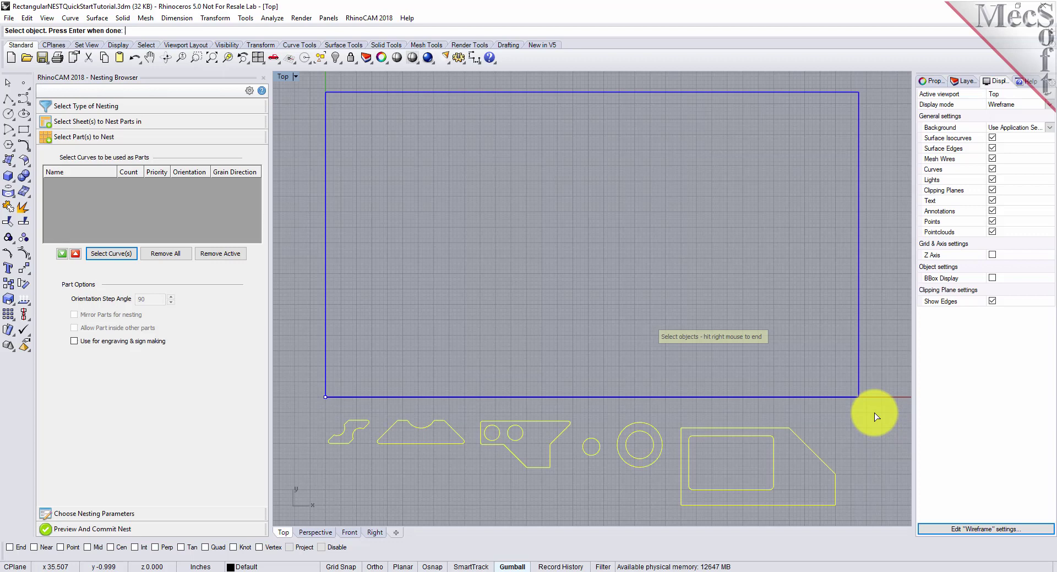
right_click(859, 421)
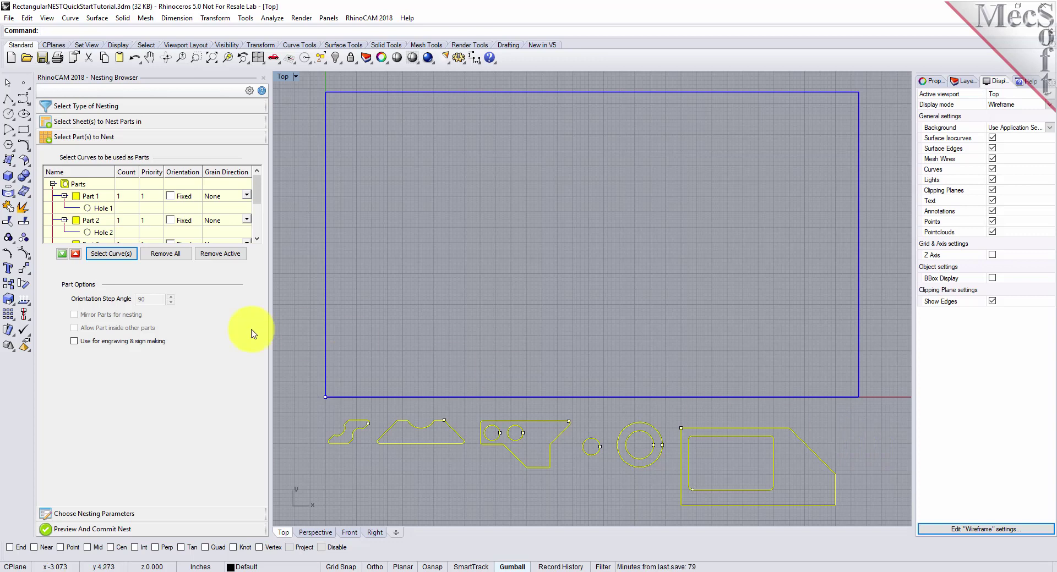
- Inspect Part 1, Hole 1, Part 4 and Holes 3–4 in the parts tree
click(91, 197)
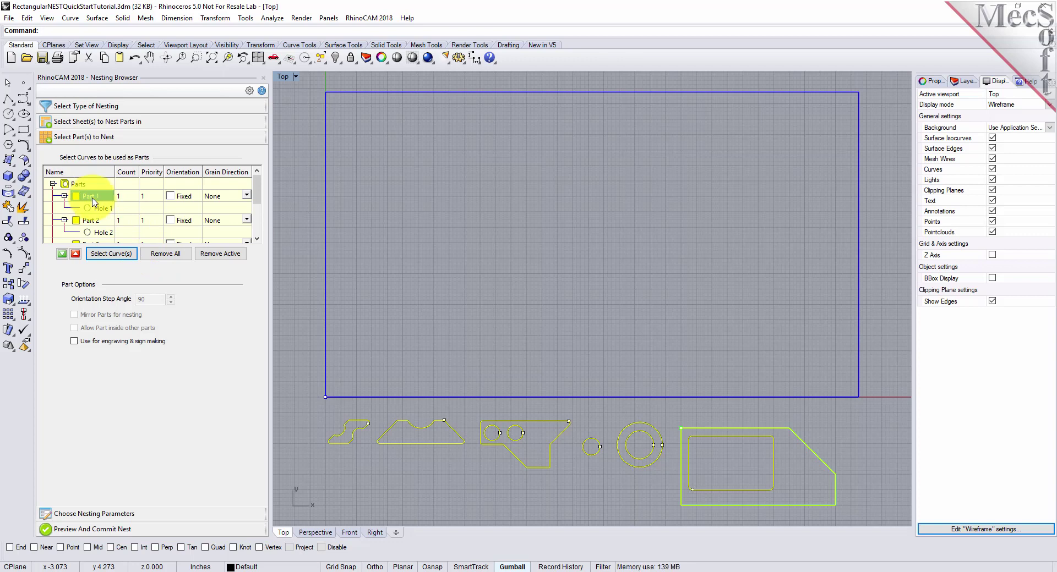
click(98, 210)
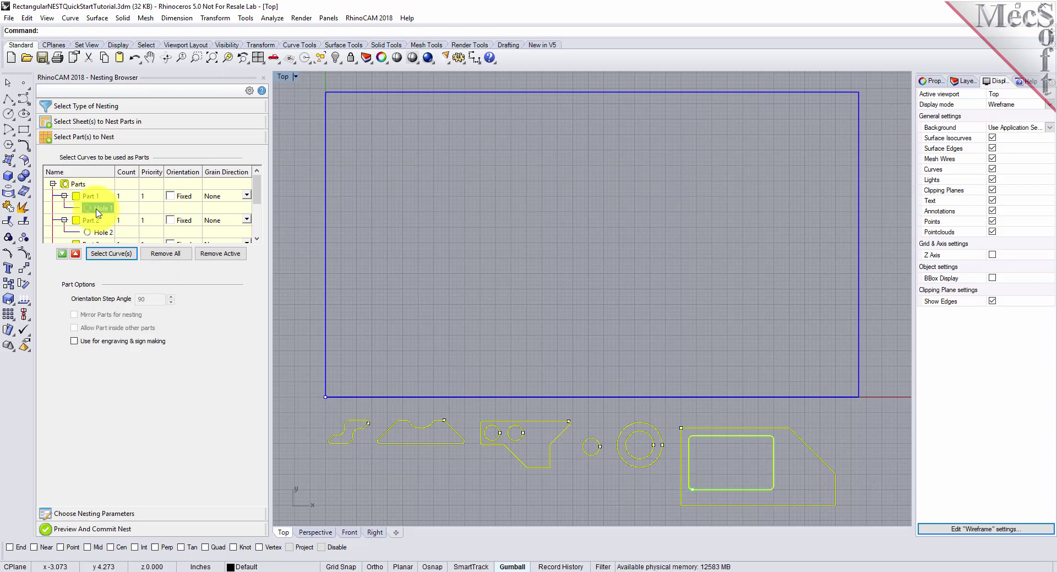
scroll(97, 213, down, 3)
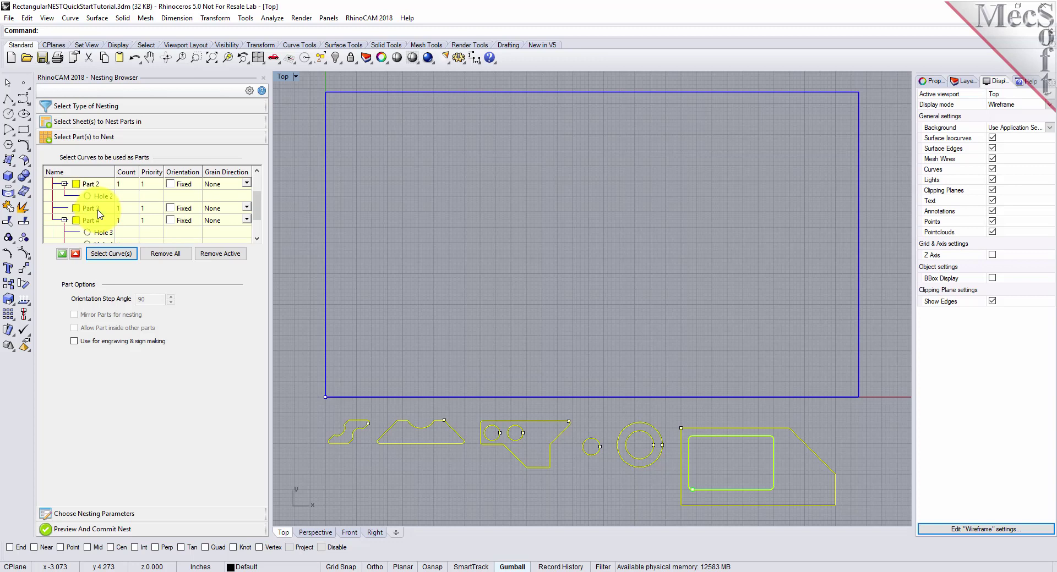
click(94, 185)
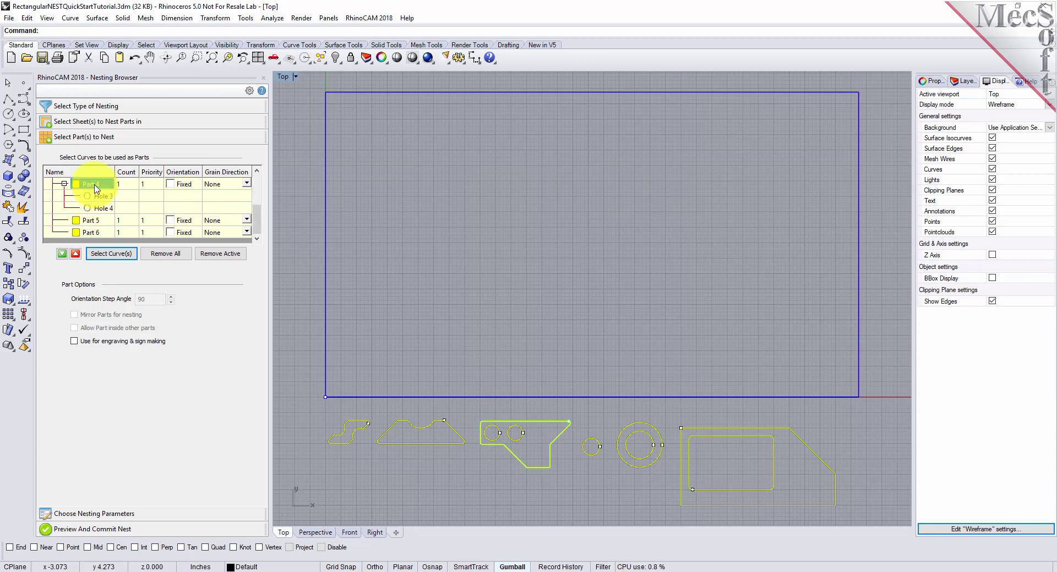
click(100, 197)
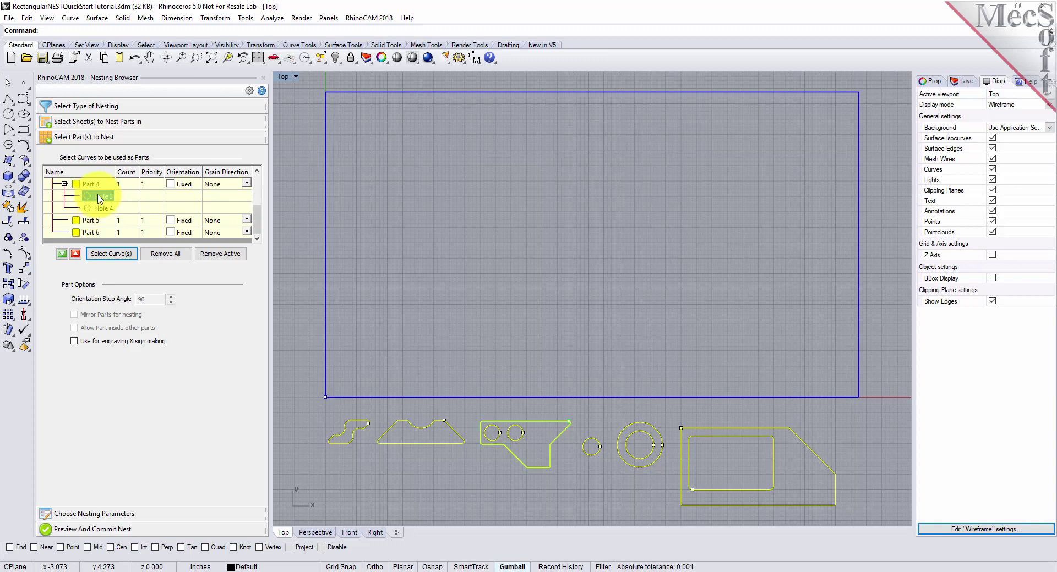
click(108, 211)
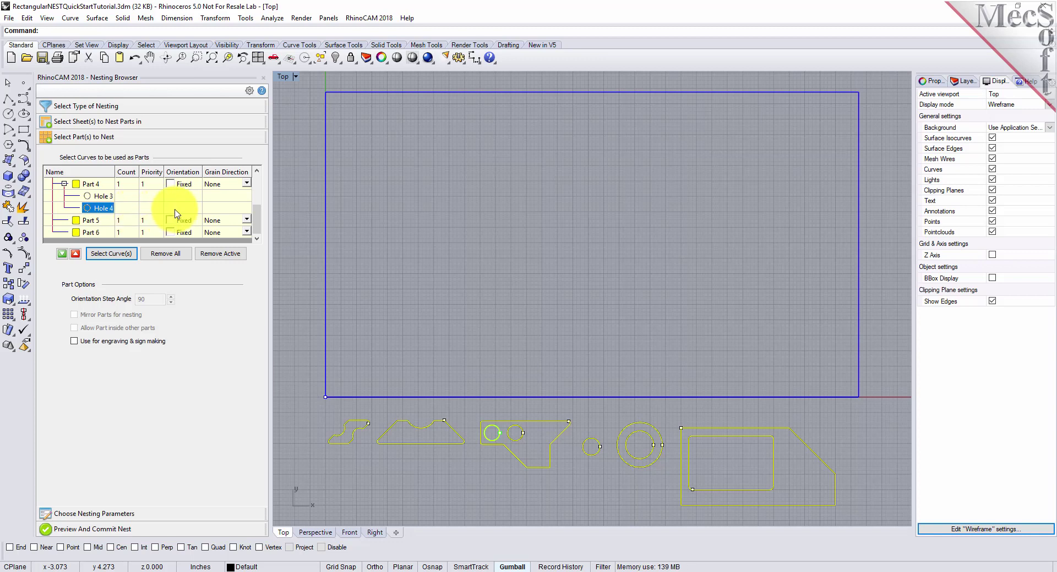
scroll(176, 214, up, 3)
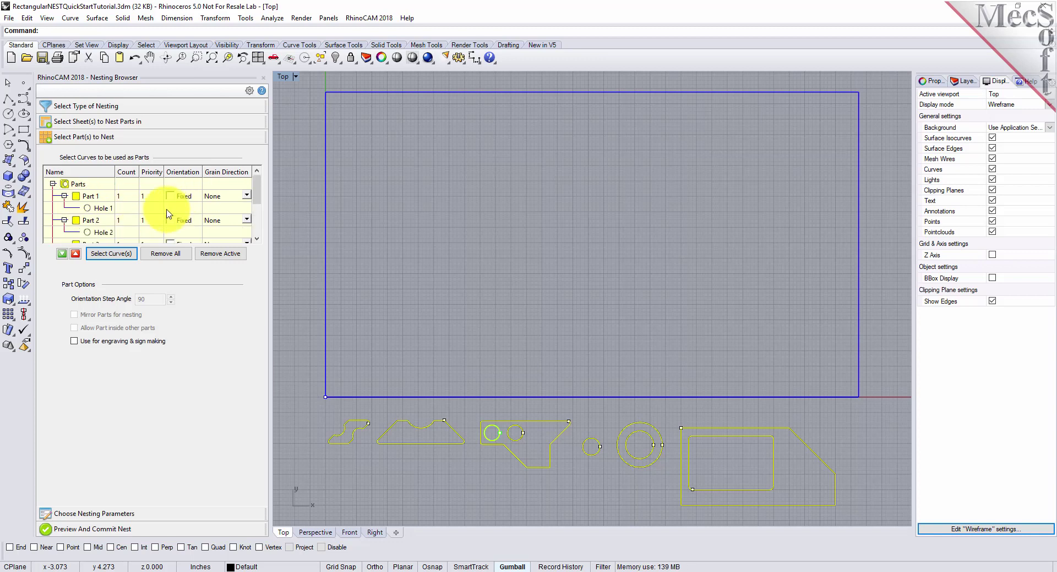
click(90, 196)
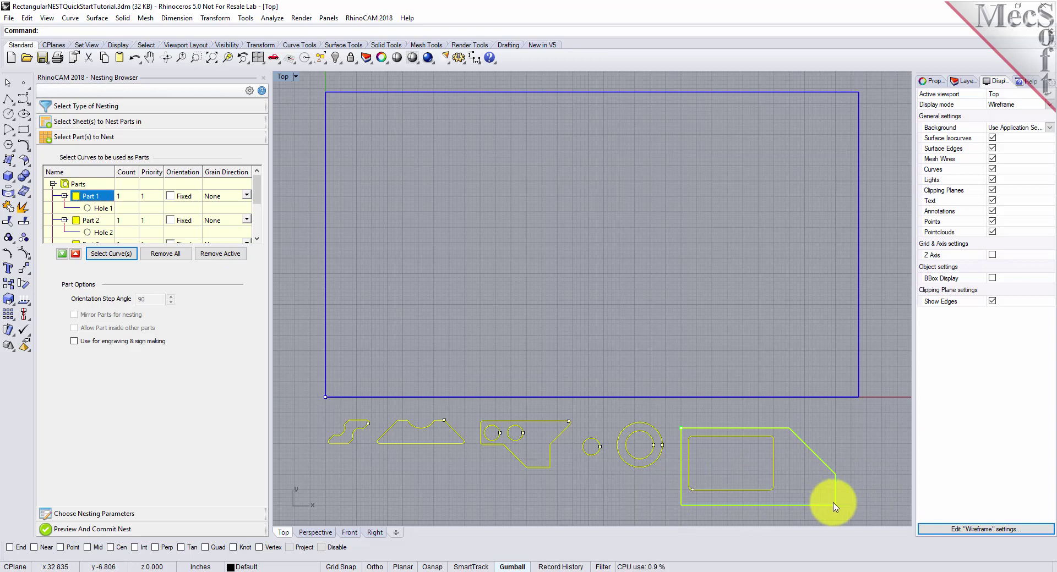
- Highlight Part 4 and its Hole 4 again to check the outline
scroll(110, 209, down, 1)
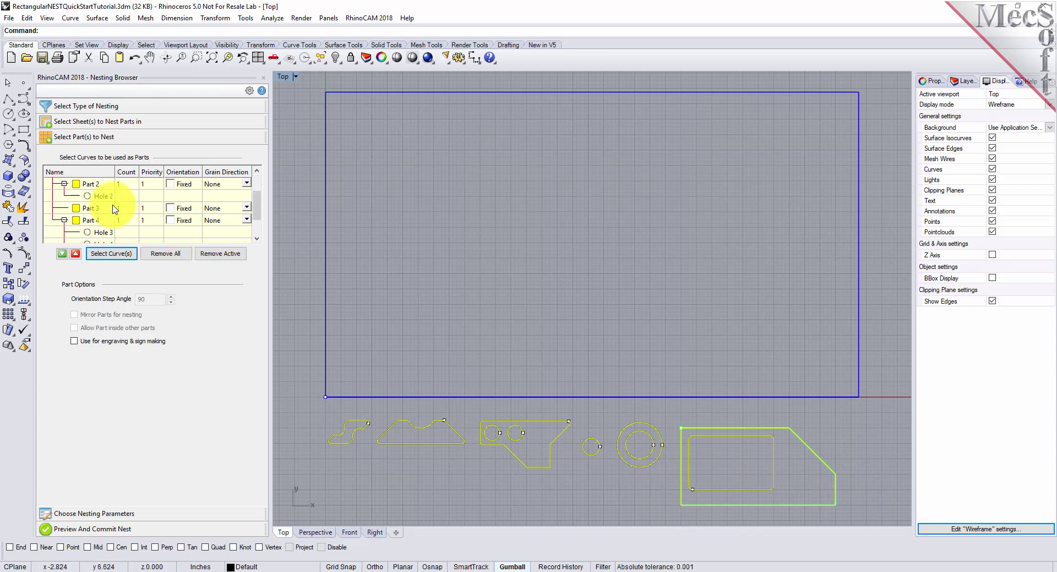
click(92, 221)
scroll(102, 212, down, 1)
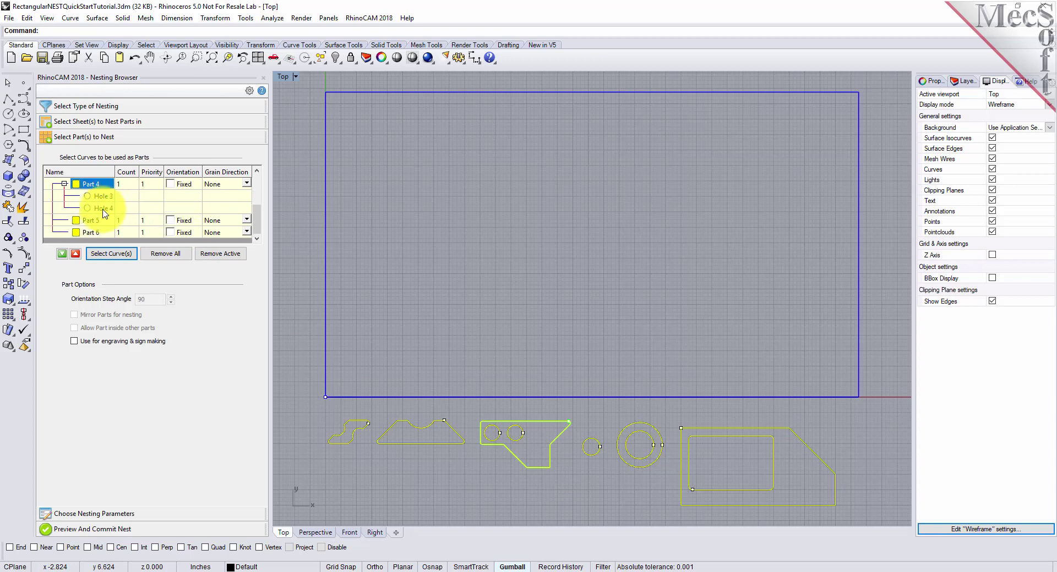
click(103, 205)
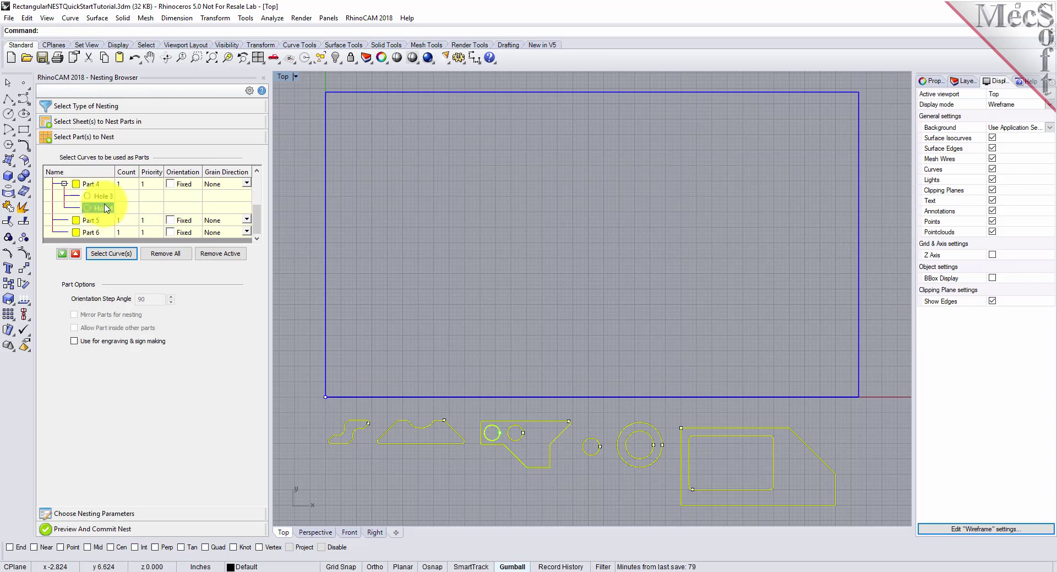
click(106, 186)
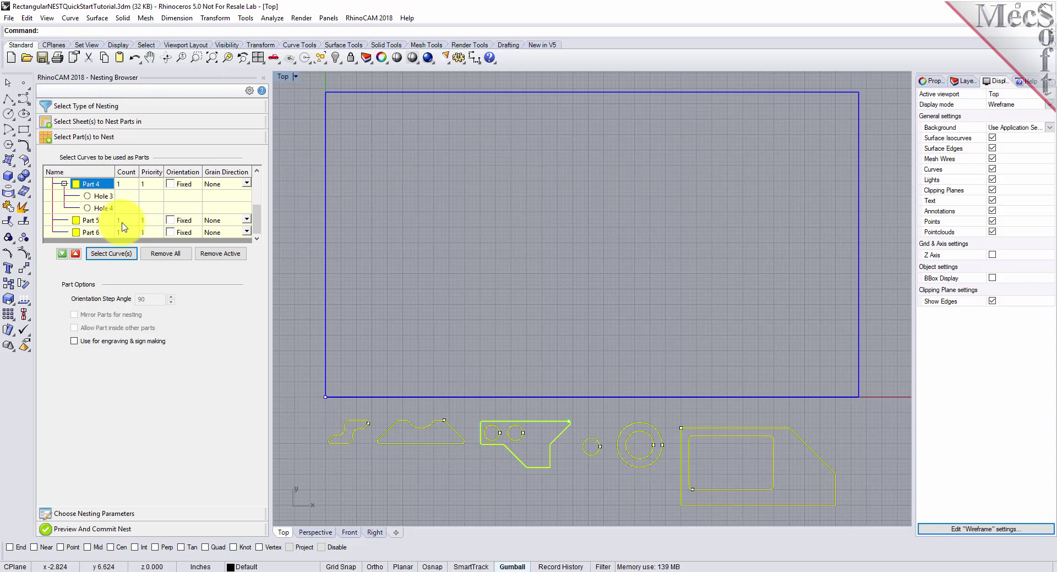
scroll(126, 215, up, 2)
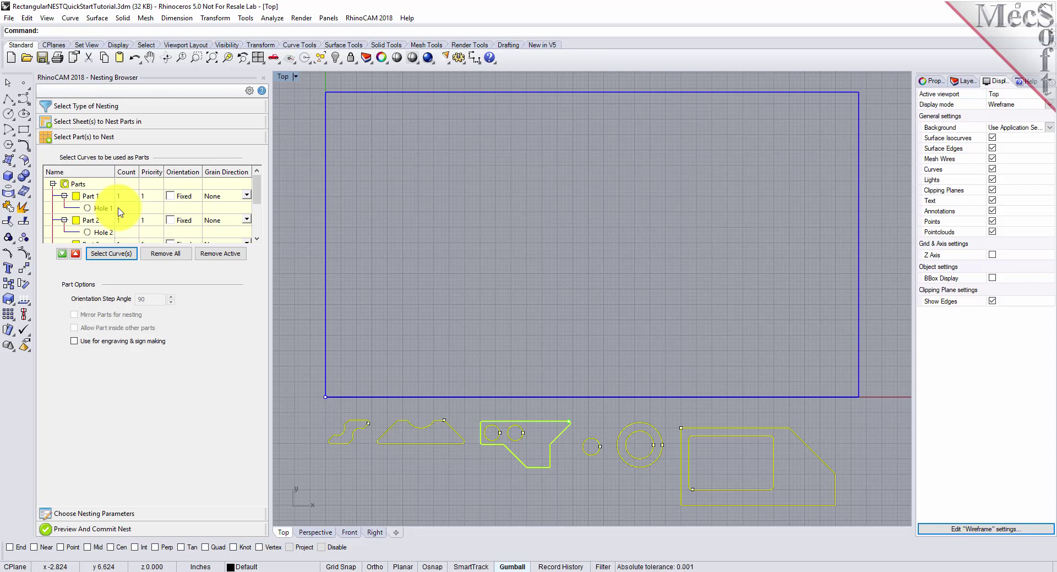
- Set part counts to 6 for Part 1, 4 for Part 2 and 32 for Part 3
click(126, 198)
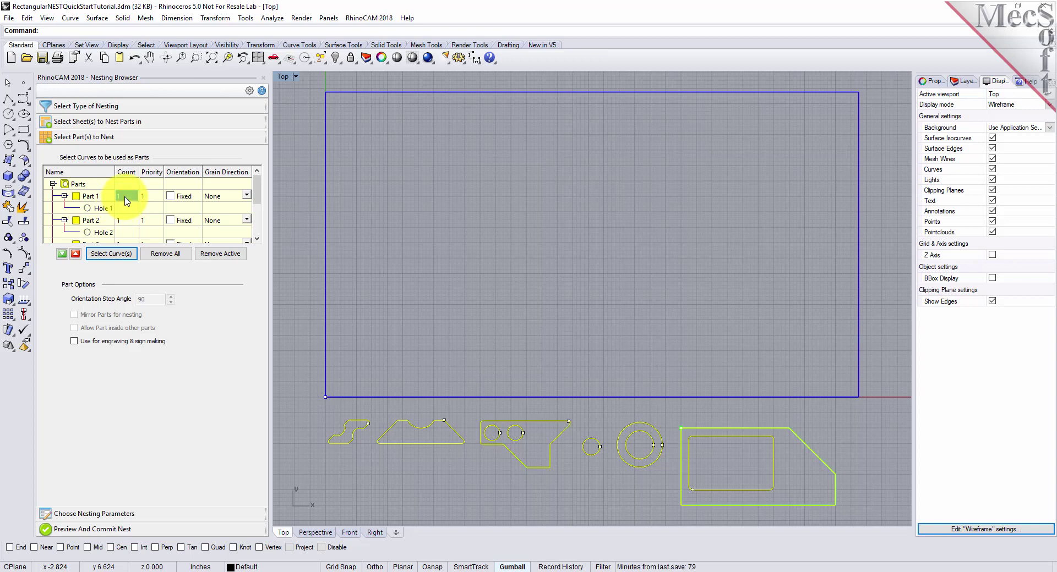
text(6)
click(126, 221)
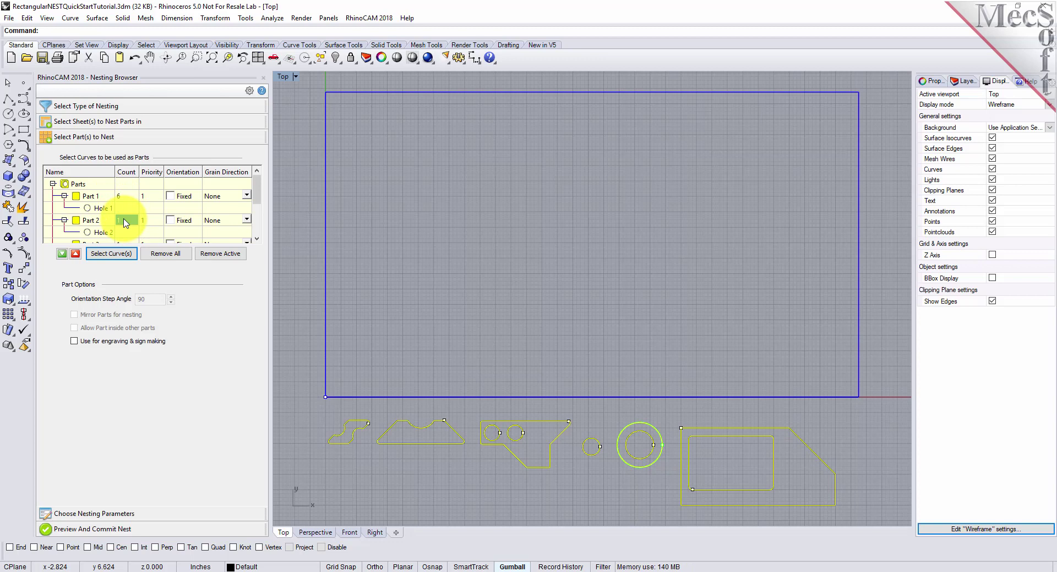
text(4)
scroll(125, 222, down, 1)
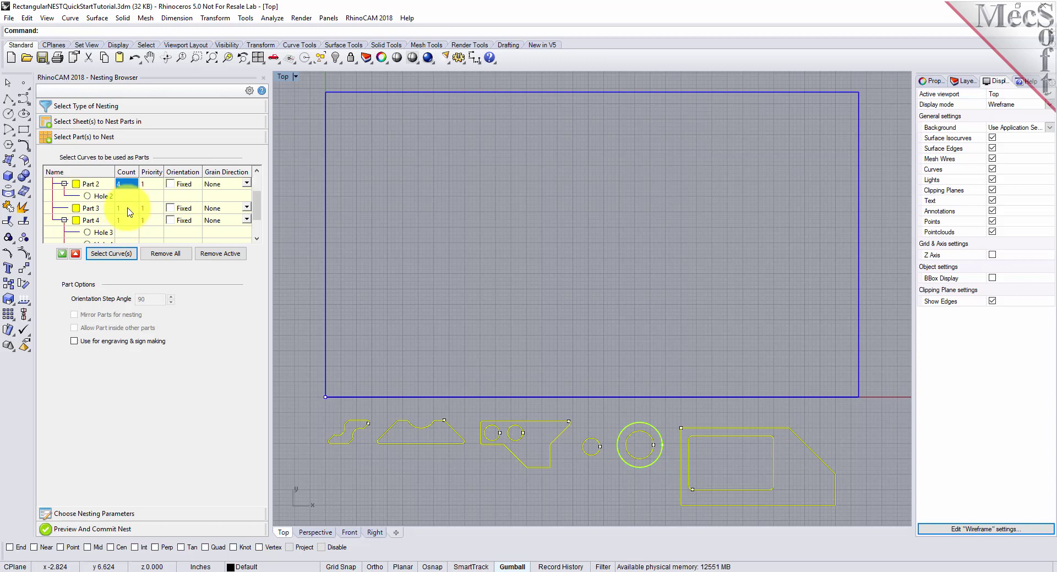
click(128, 212)
text(32)
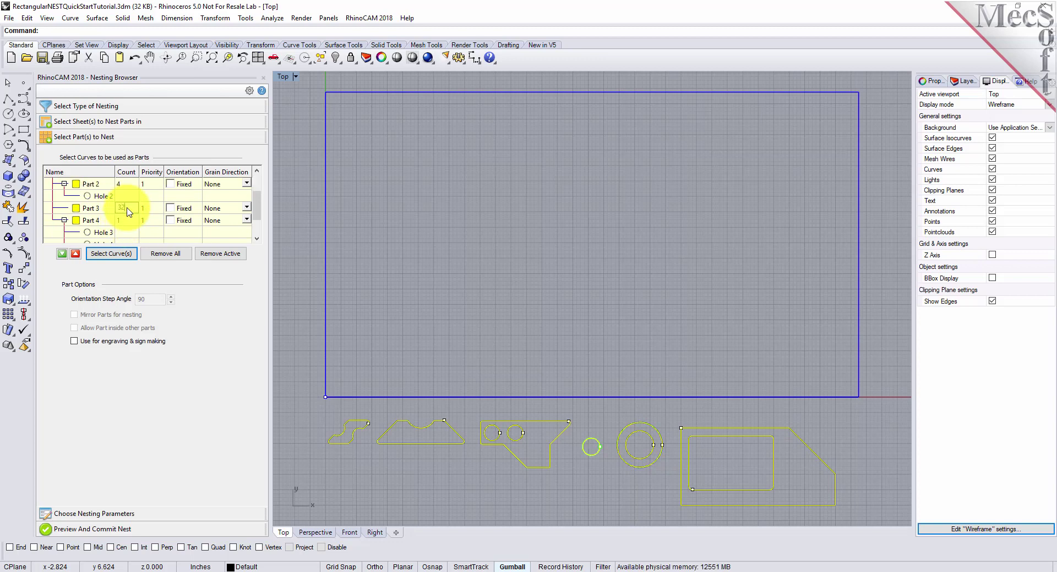
- Set part counts to 50 for Part 4, 16 for Part 5 and 32 for Part 6
click(128, 221)
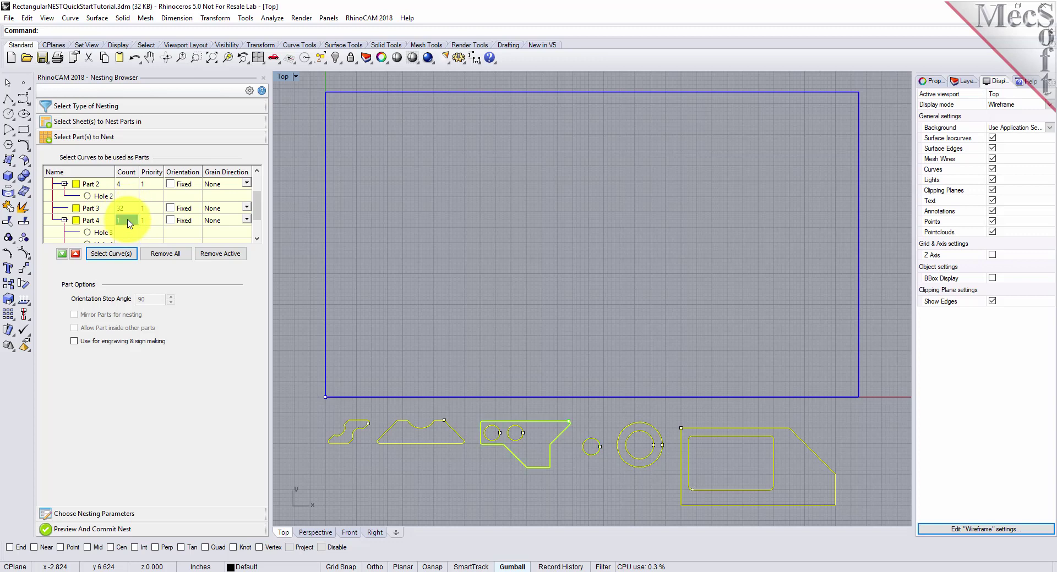
text(50)
scroll(130, 223, down, 1)
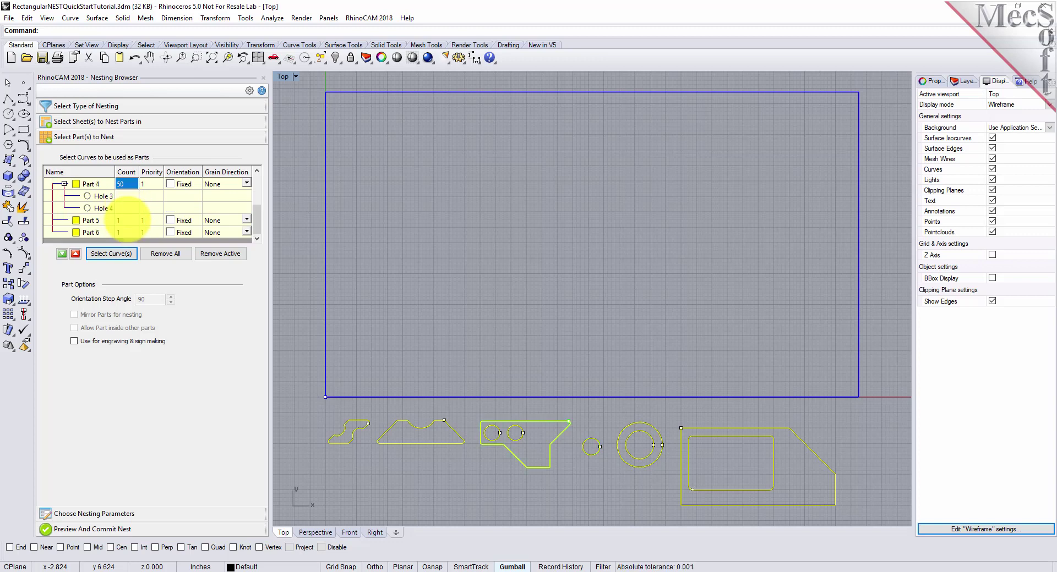
click(131, 221)
text(16)
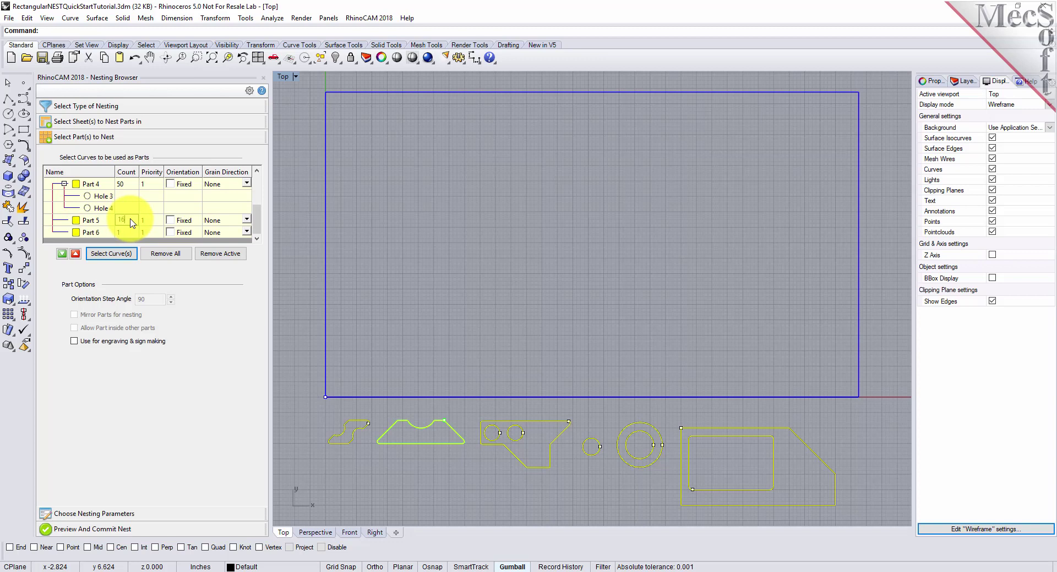
click(125, 233)
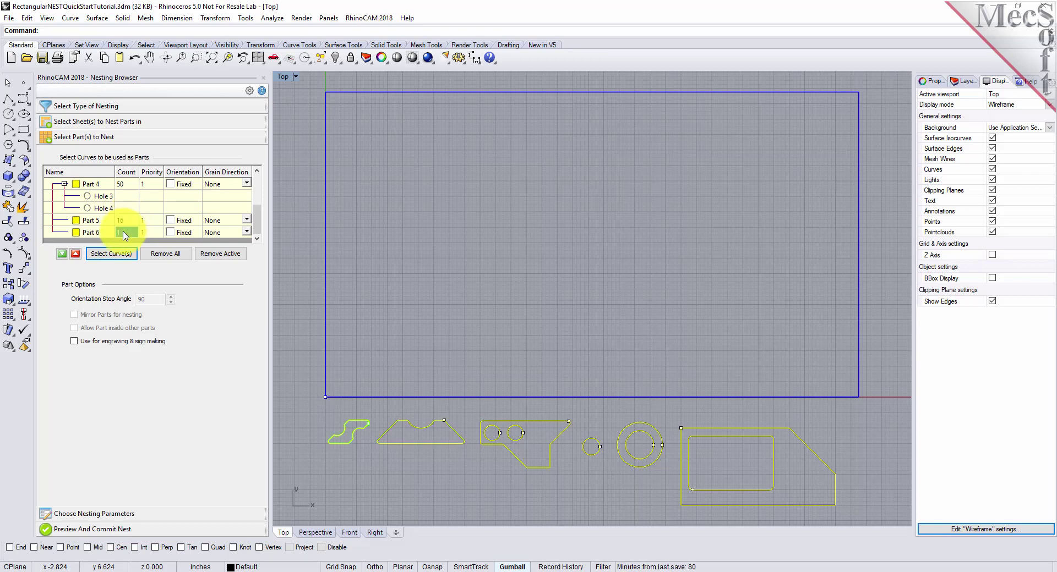
text(32)
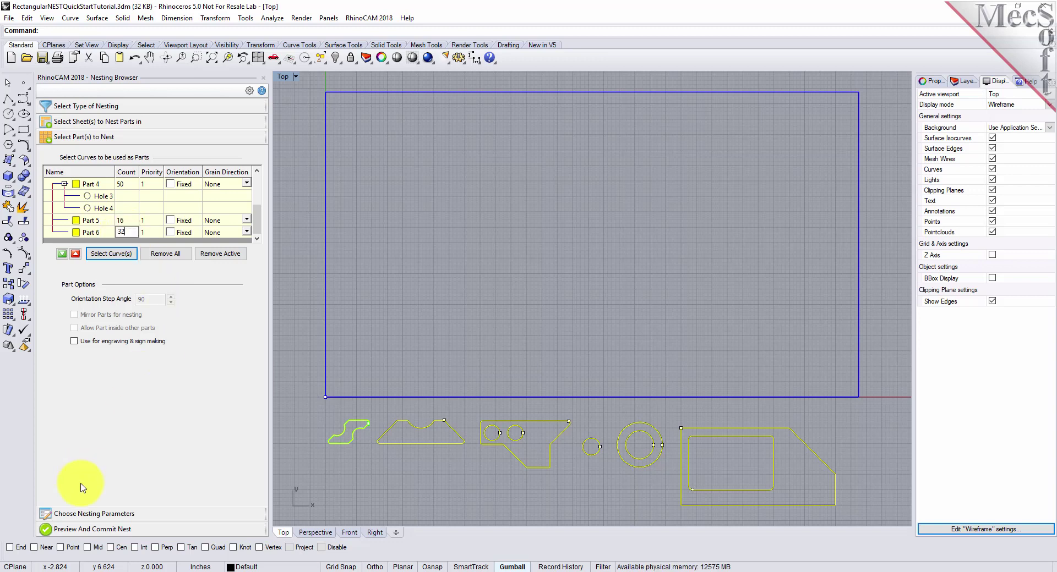
- Set part-to-part distance to 0.15 and part-to-sheet distance to 0.25 in Nesting Parameters
click(83, 515)
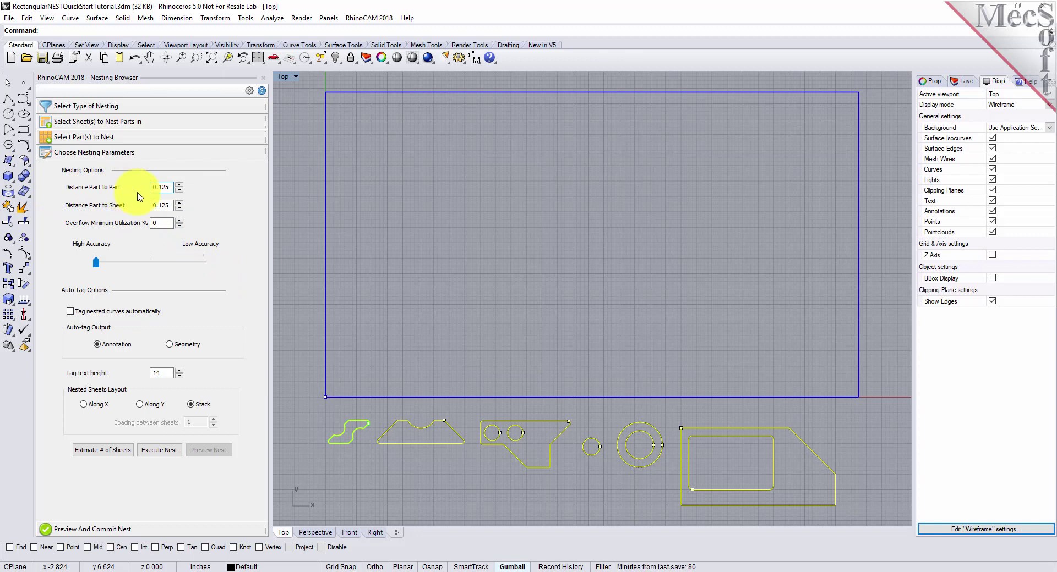
double_click(172, 191)
text(0.15)
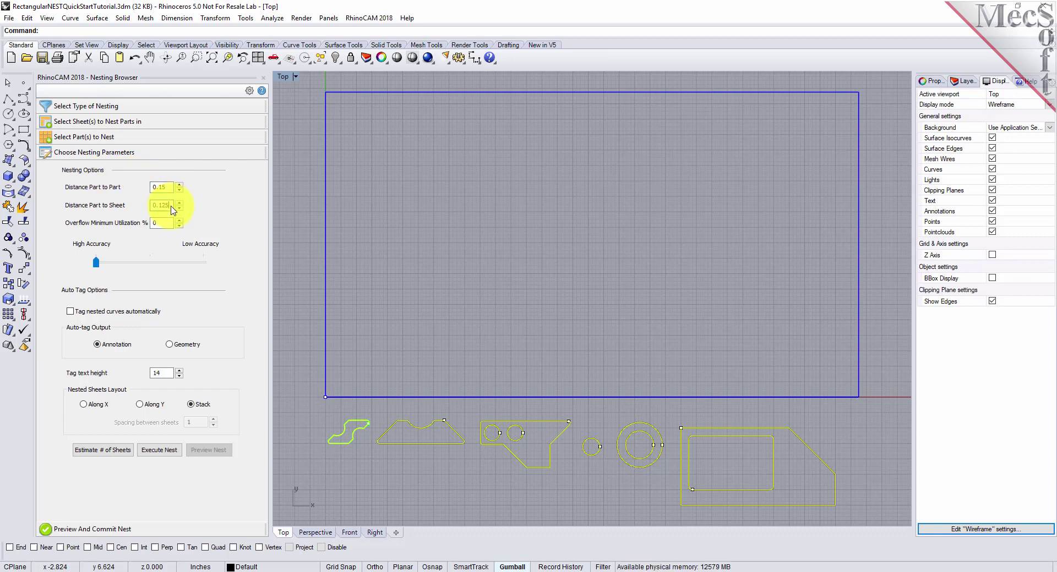
double_click(152, 205)
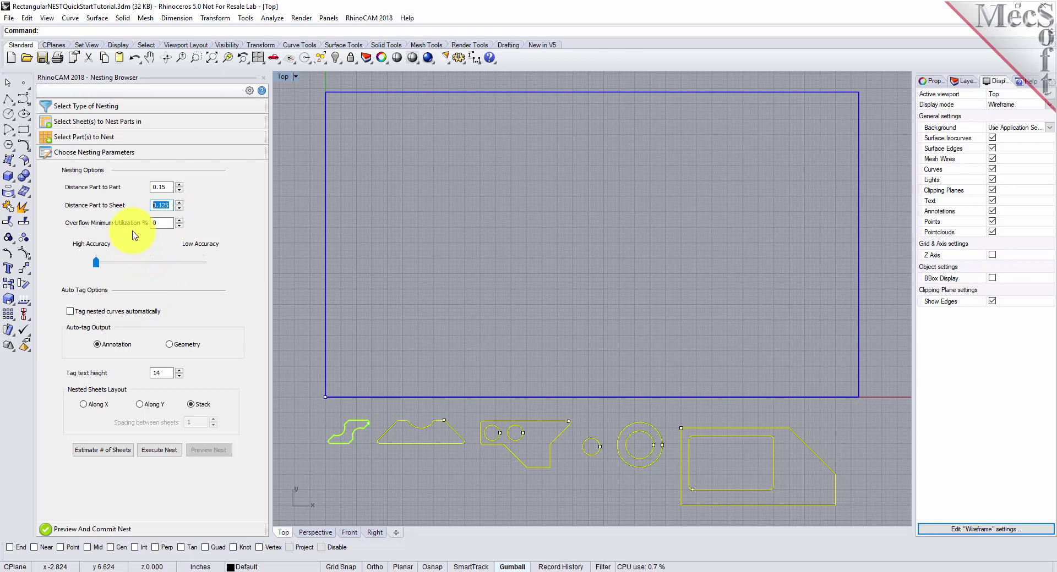
text(0.)
- Nest and preview the parts: Sheet 1-2 at 85.52% and Sheet 1-1 at 87.38% utilization
click(167, 450)
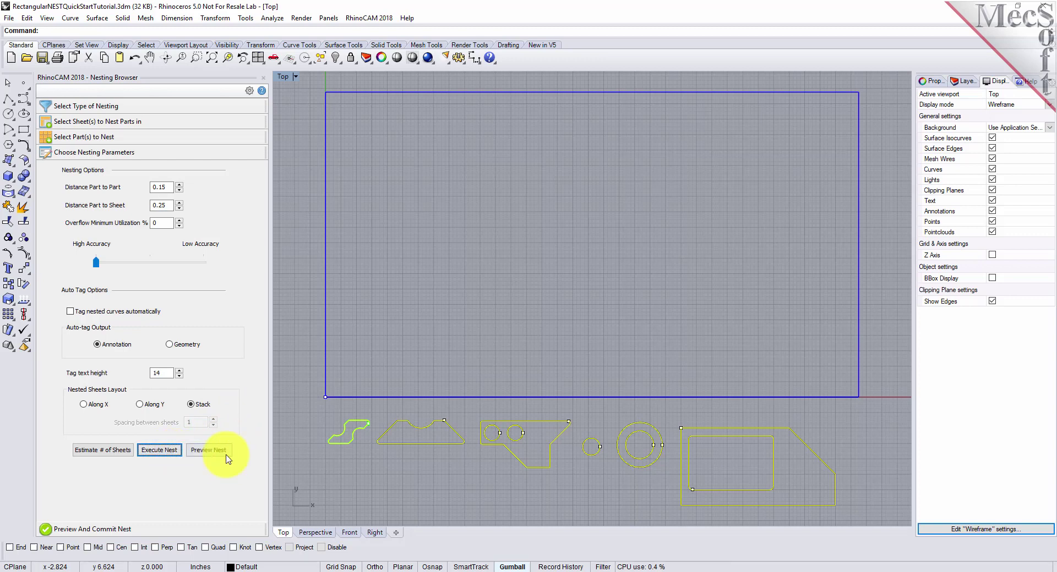
click(221, 454)
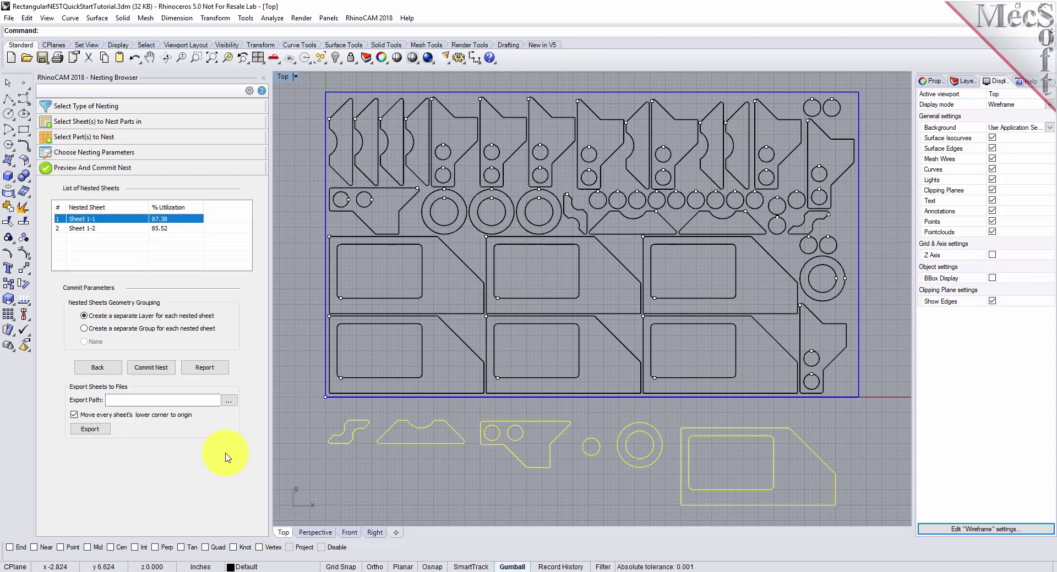
click(88, 229)
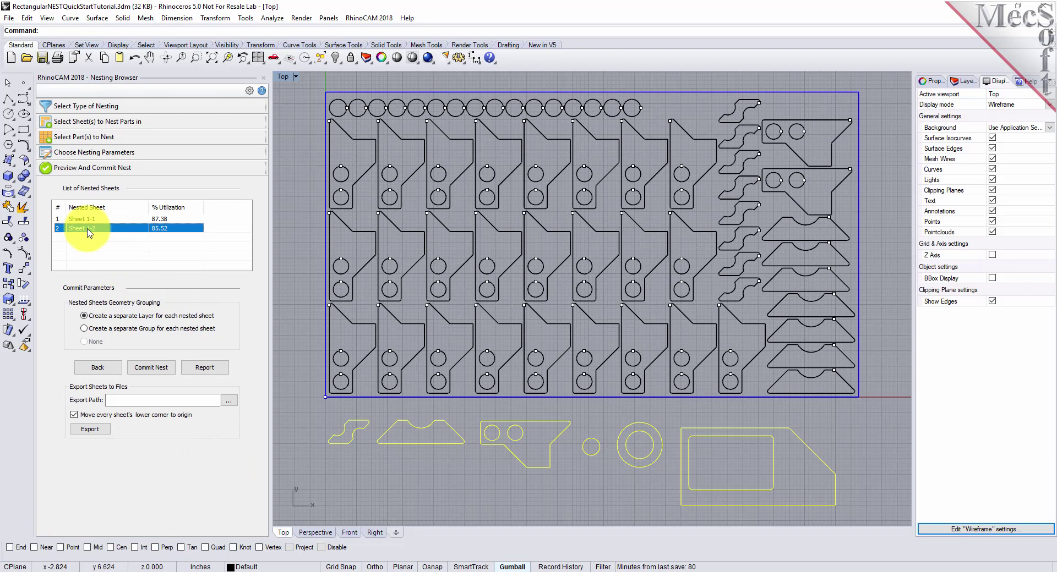
click(91, 220)
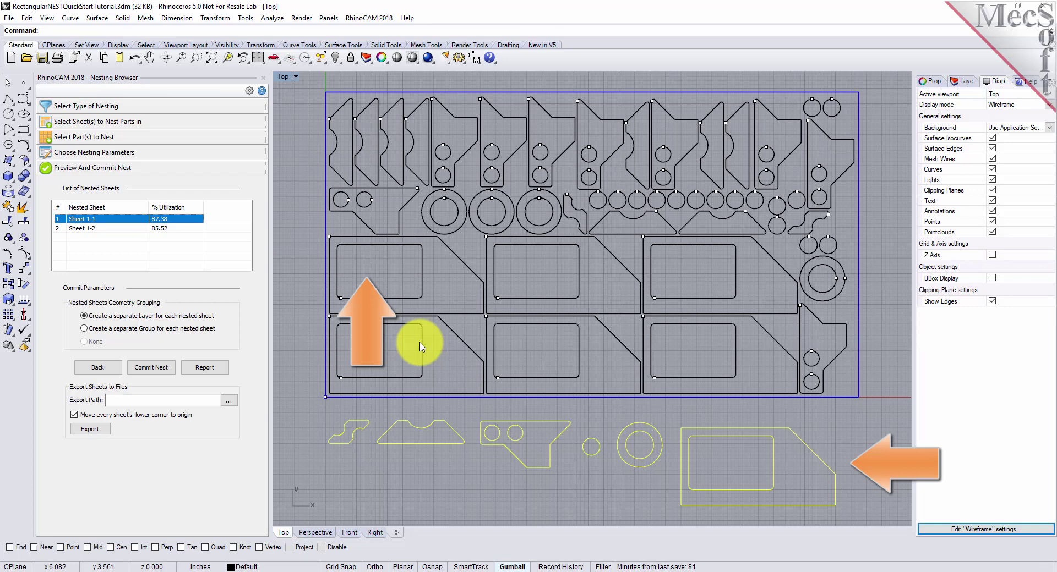
- Set Sheet 1's grain direction to Along X
click(92, 122)
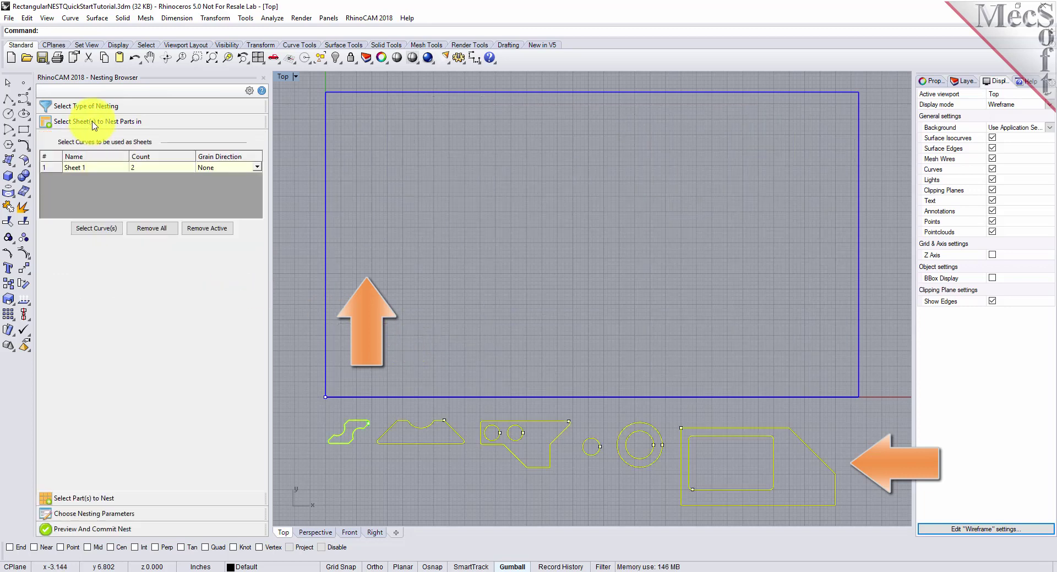
click(259, 171)
click(257, 168)
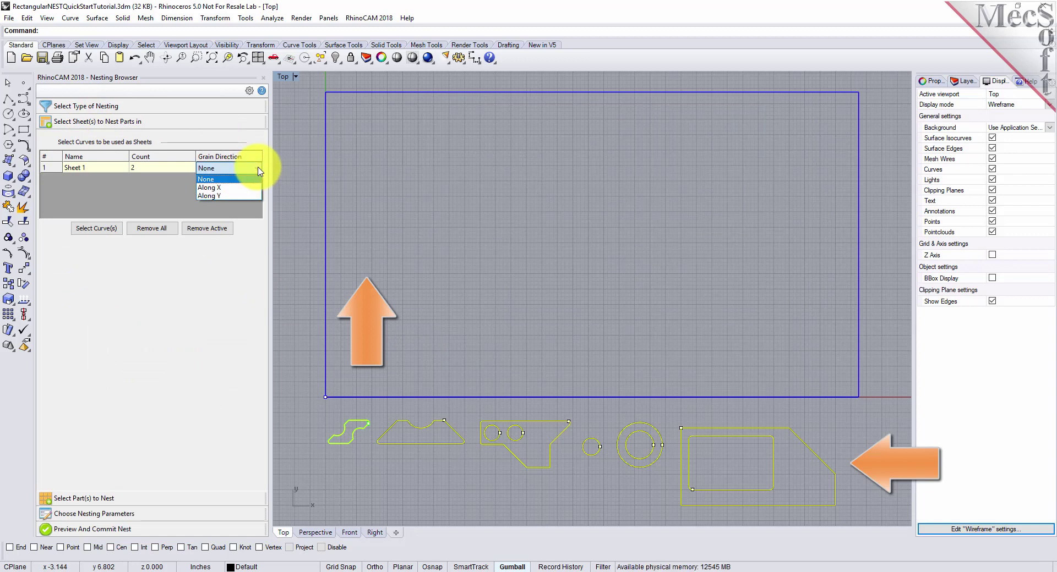
click(239, 187)
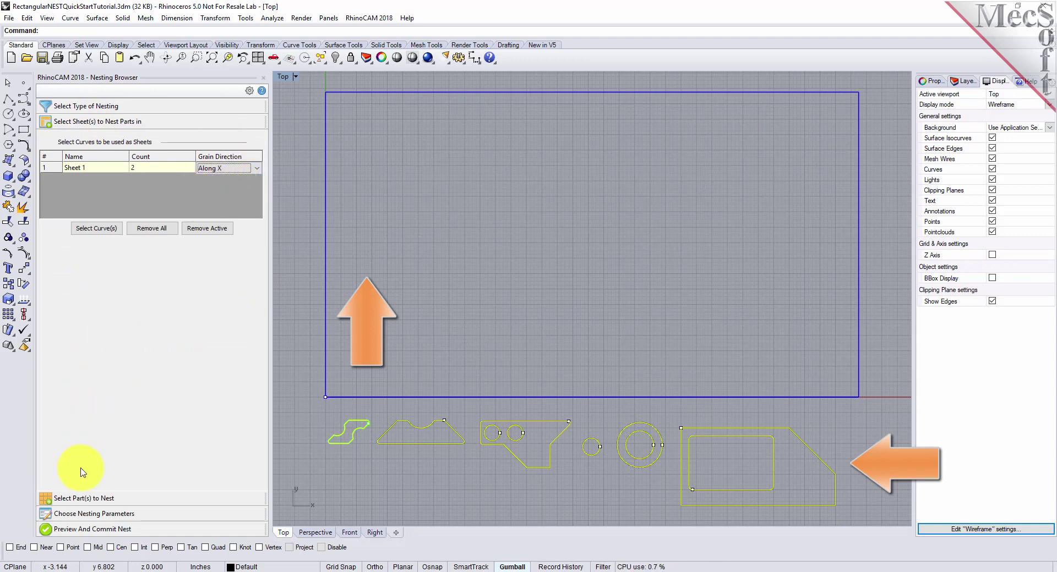
- Set Part 1's grain direction to Along Y, then return to the nesting parameters
click(88, 500)
click(90, 197)
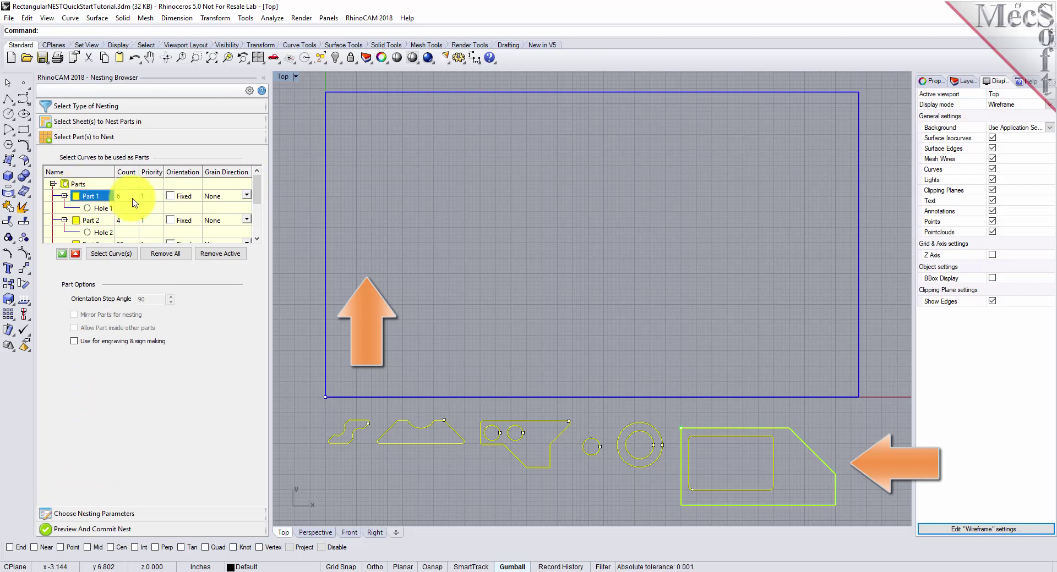
click(243, 197)
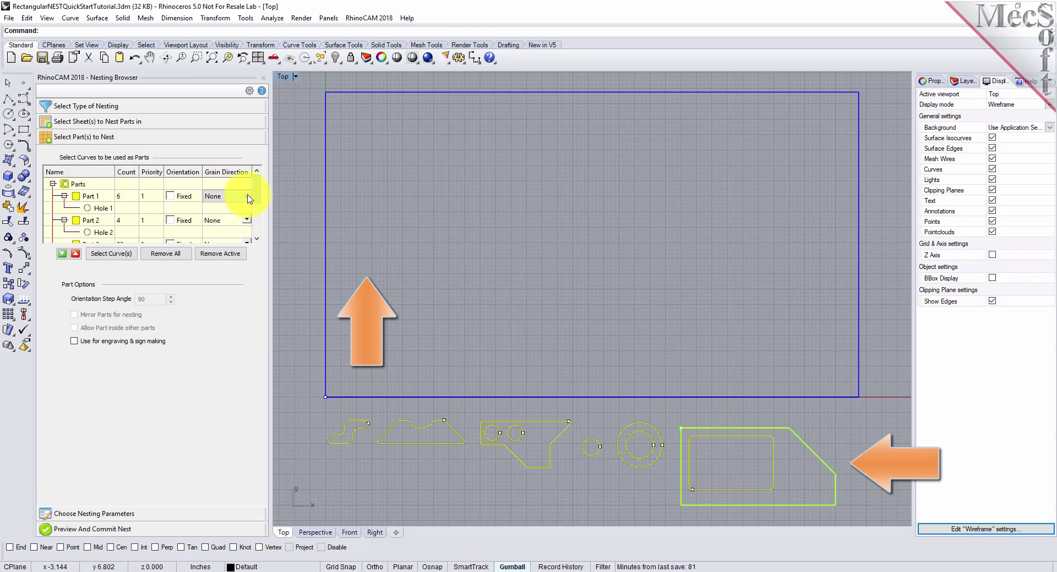
click(242, 197)
click(235, 225)
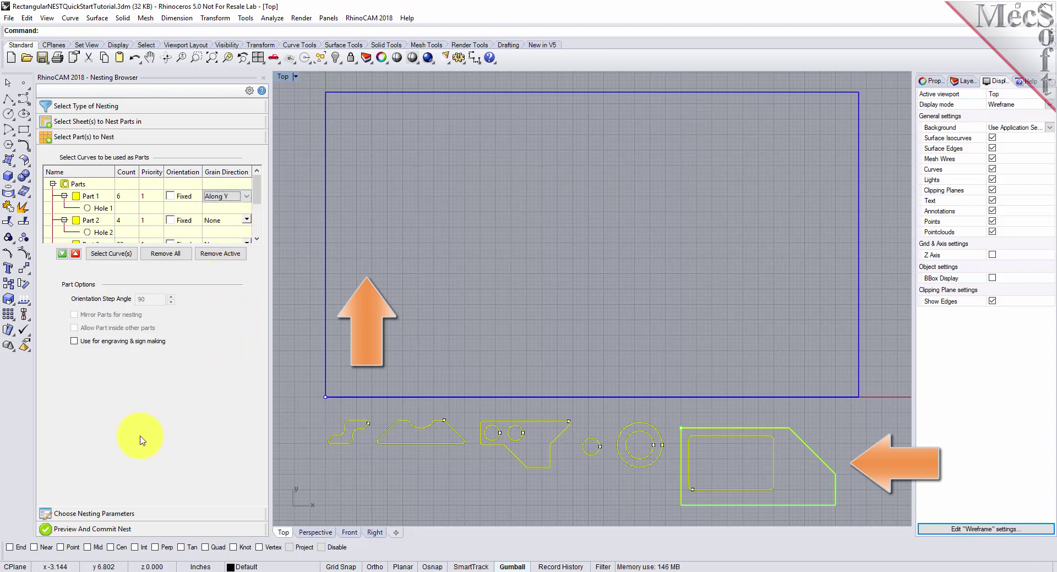
click(99, 517)
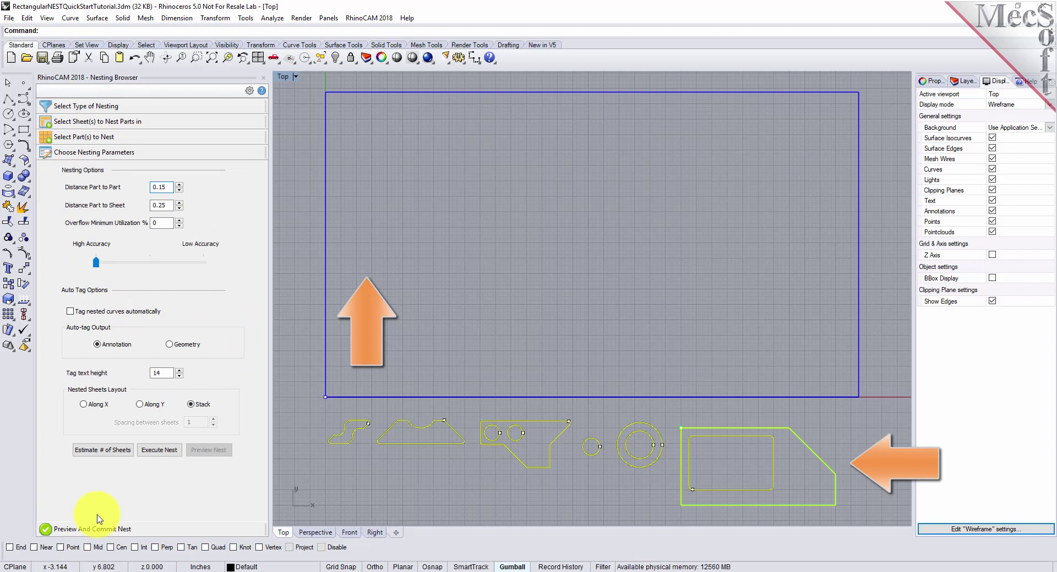
- Re-nest with grain directions applied and preview Sheet 1-2 (86.60%) and Sheet 1-1 (88.59%)
click(164, 452)
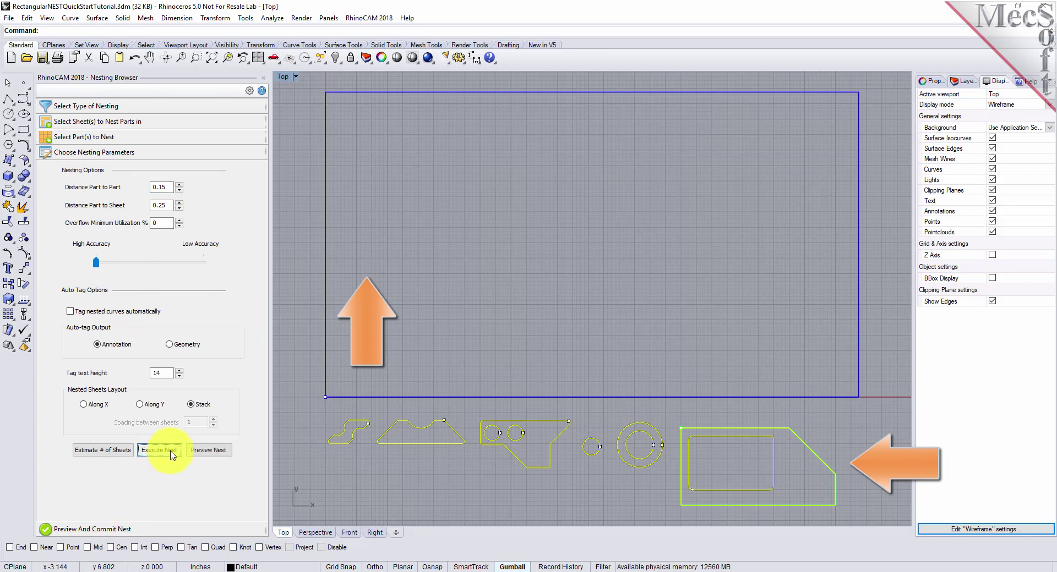
click(216, 453)
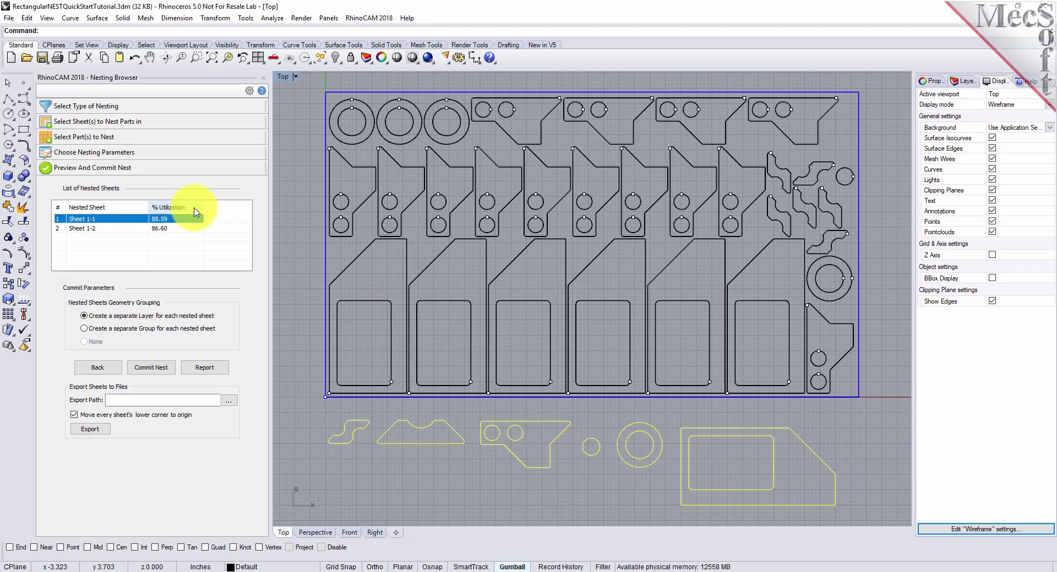
click(192, 229)
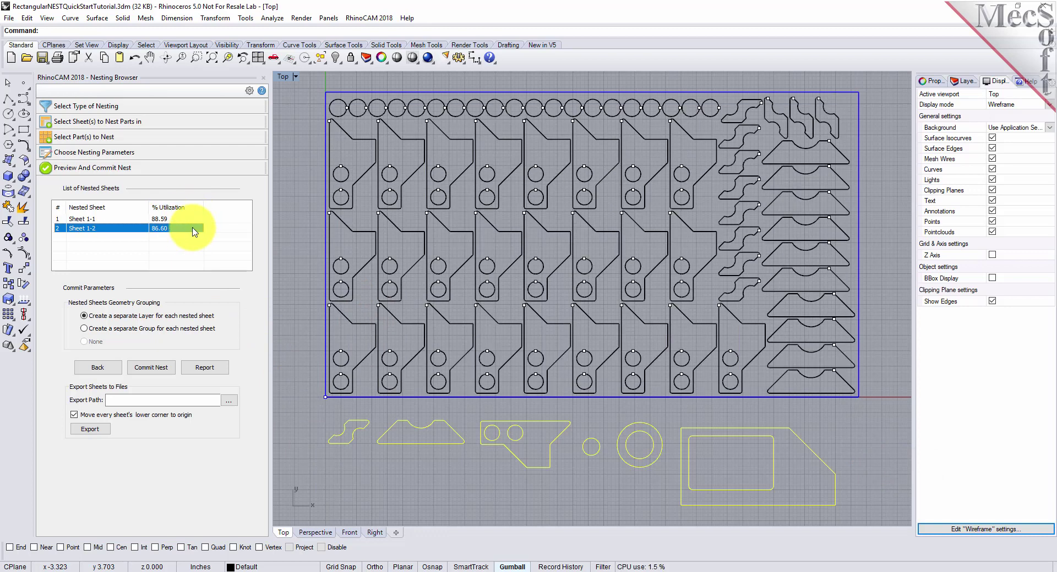
click(193, 221)
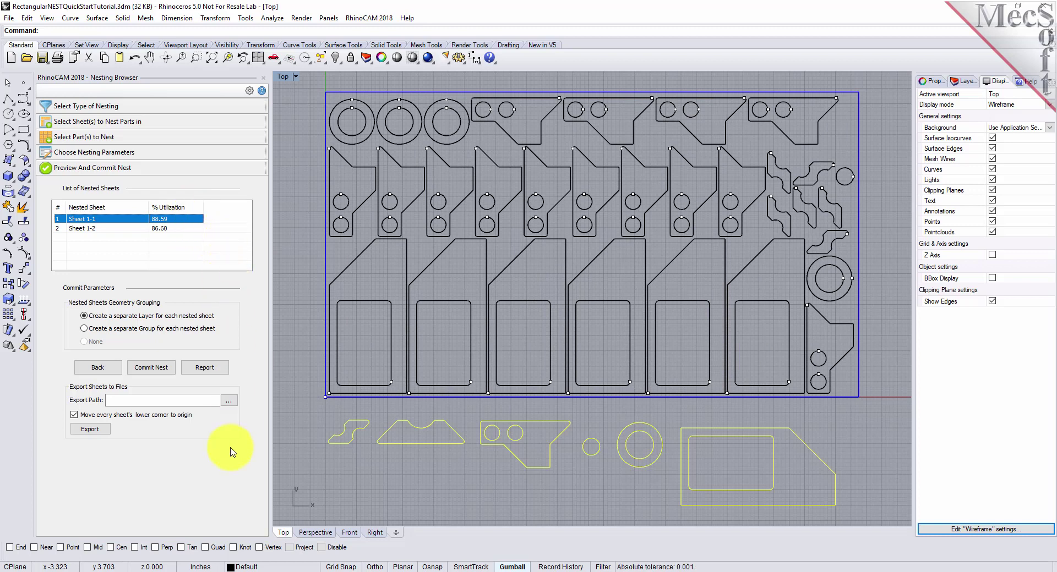
- Commit the nest with one layer per sheet, check the new layers, and deselect the original curves
click(168, 375)
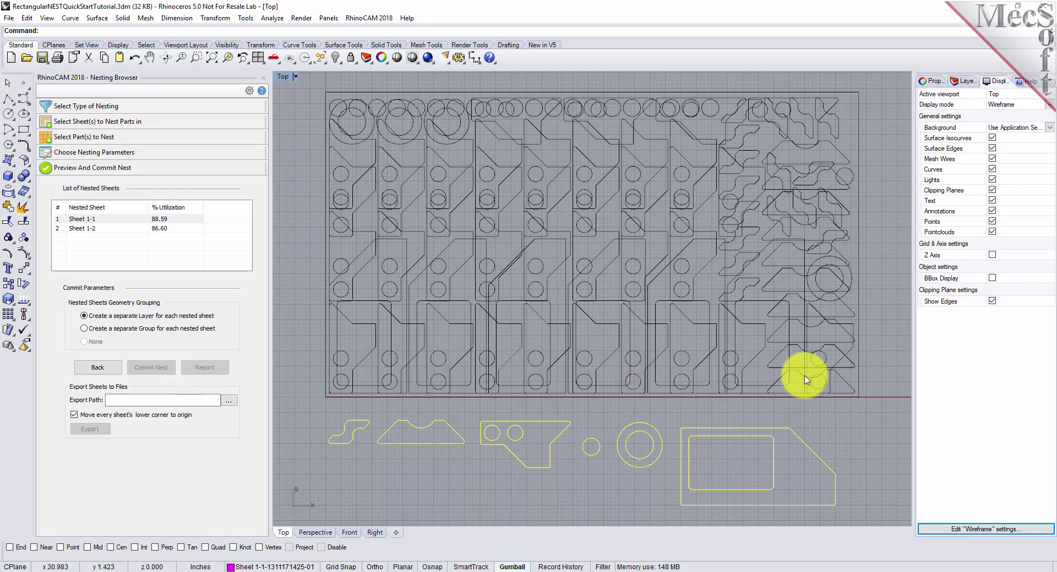
click(969, 82)
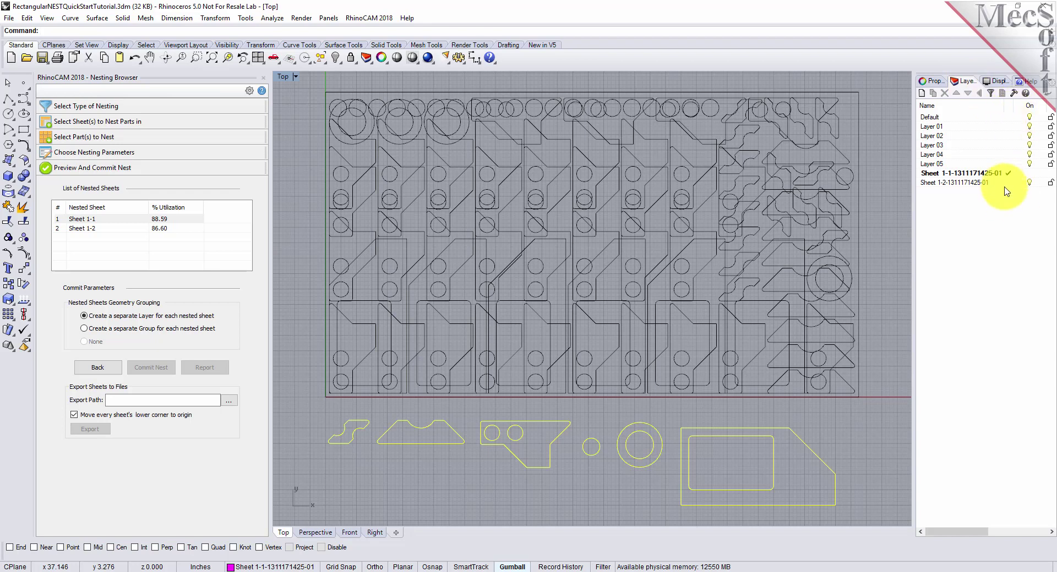
click(934, 82)
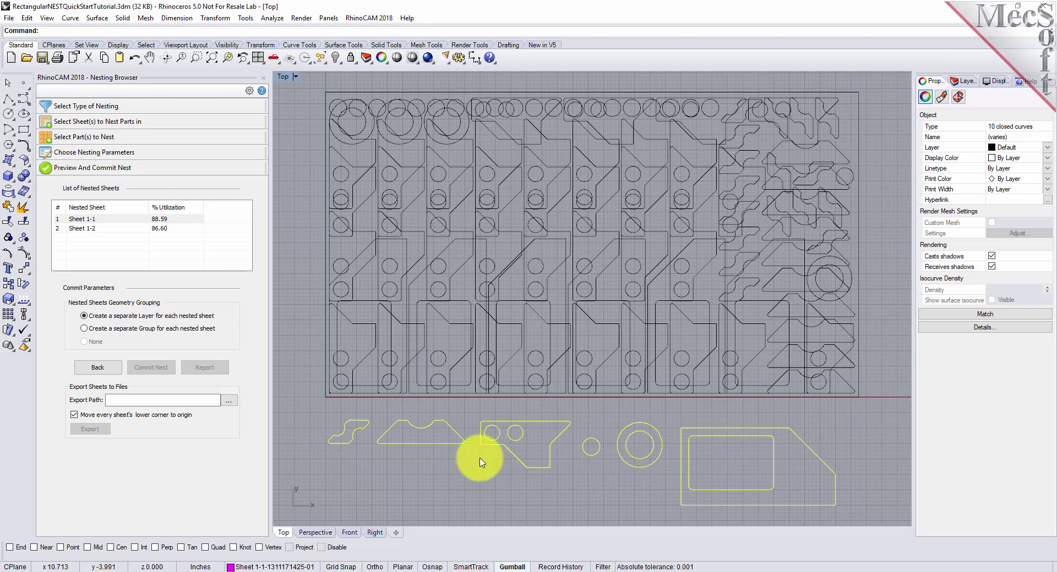
click(383, 469)
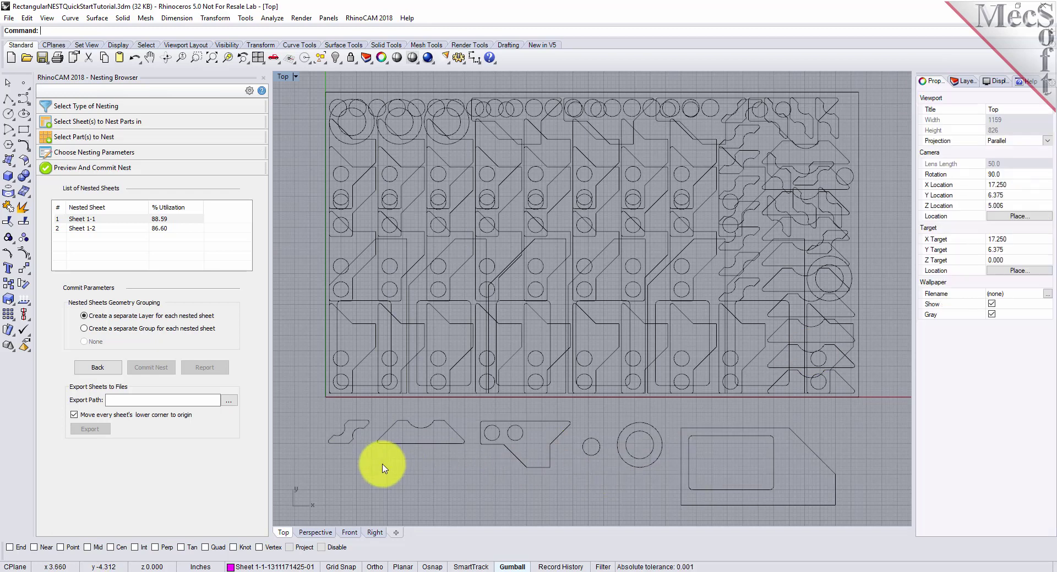